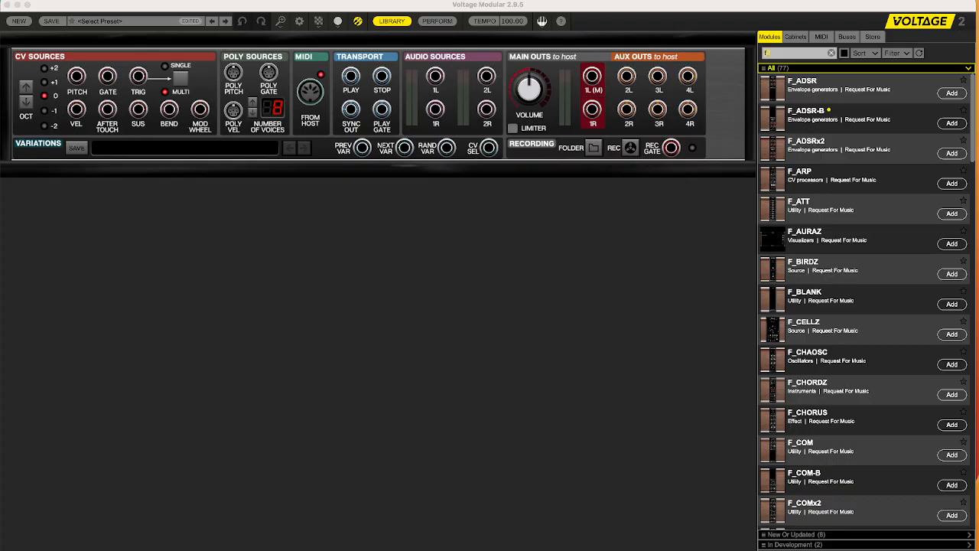
Bring up the Cherry Audio store page and view the Formant1.png photo of the hardware modular synth in front of it
left_click_drag(758, 548, 667, 22)
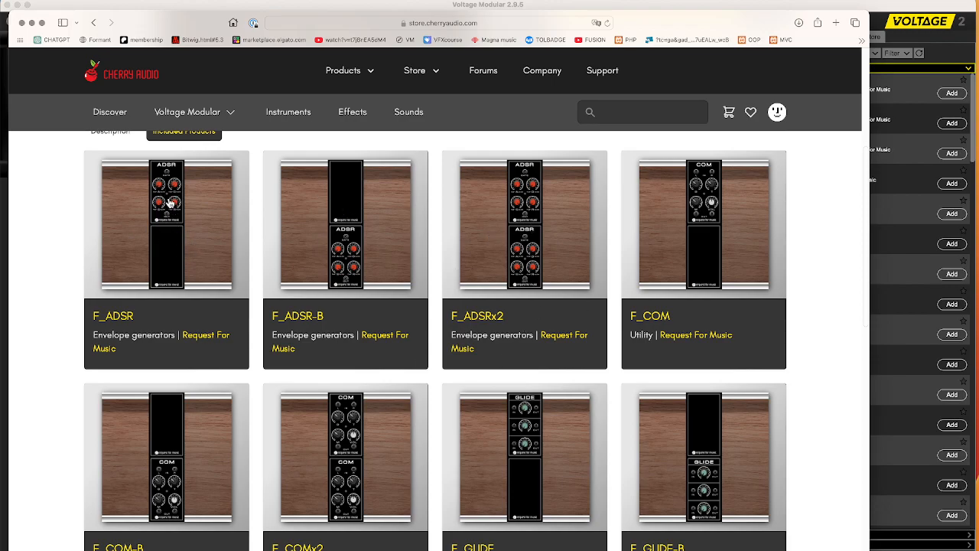
key("super+Tab")
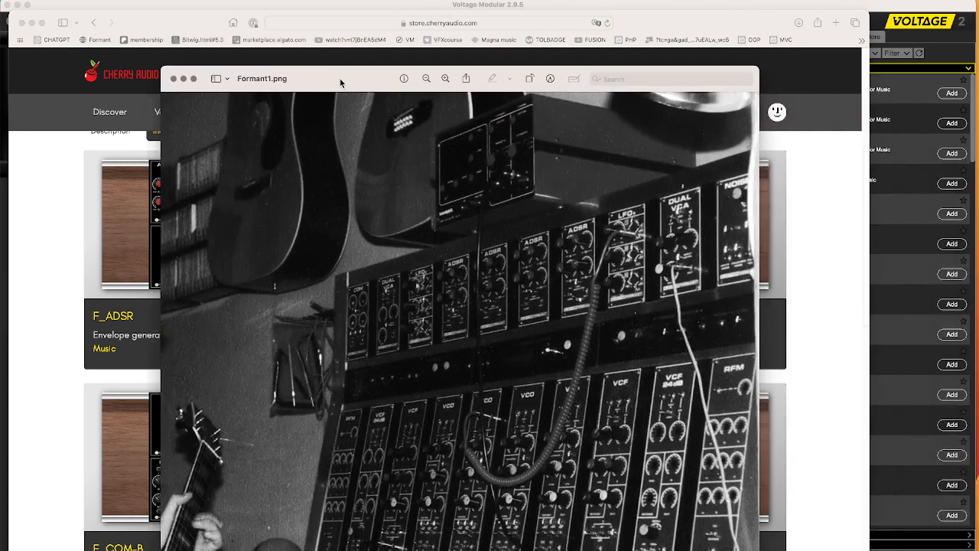
left_click_drag(340, 78, 275, 40)
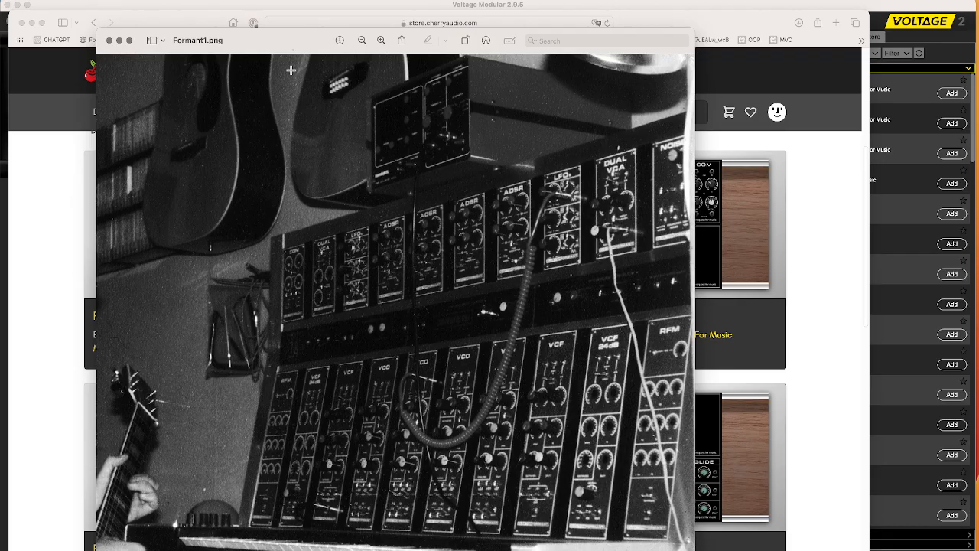
left_click_drag(236, 36, 978, 550)
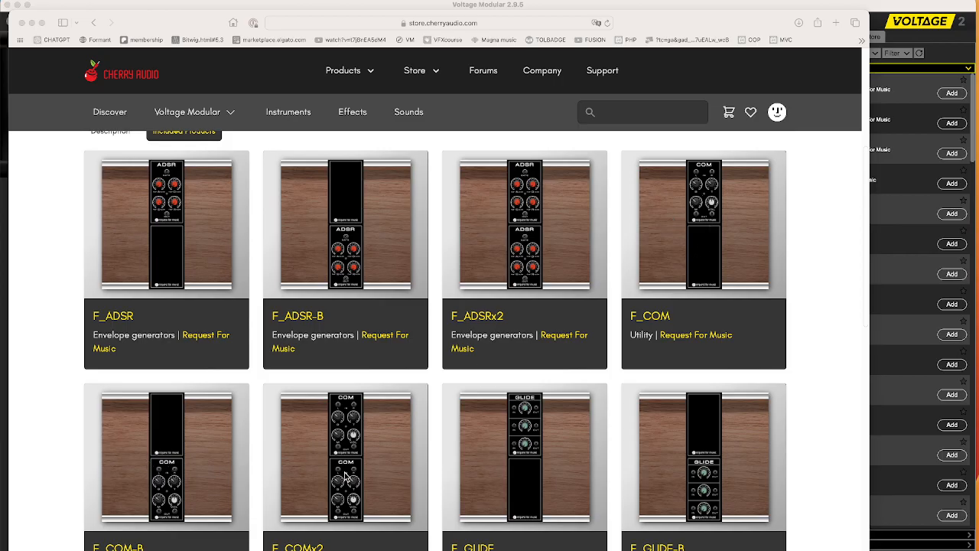
Look through the bundle's included Request For Music modules on the store page, from F_ADSR to F_VCO, and return to Voltage Modular
scroll(385, 451, "down", 3)
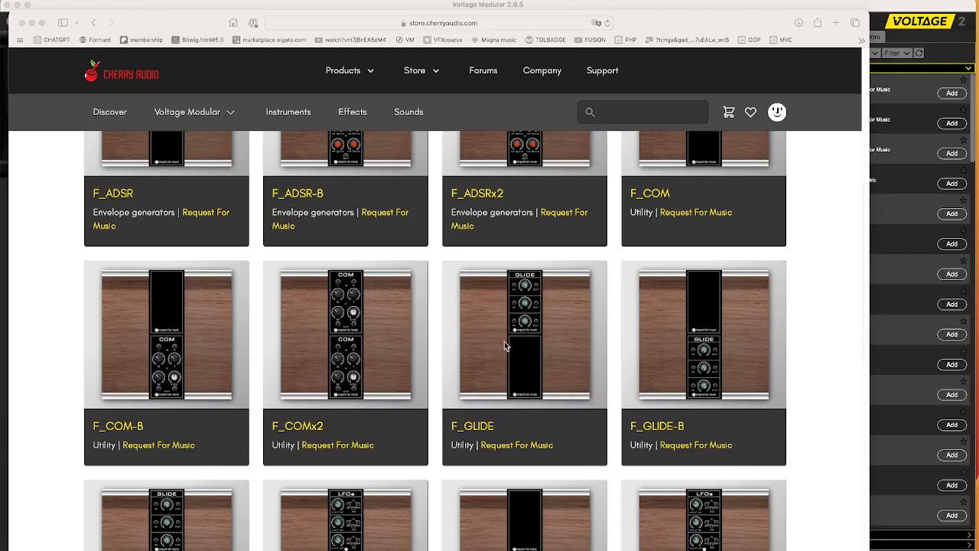
scroll(497, 356, "down", 2)
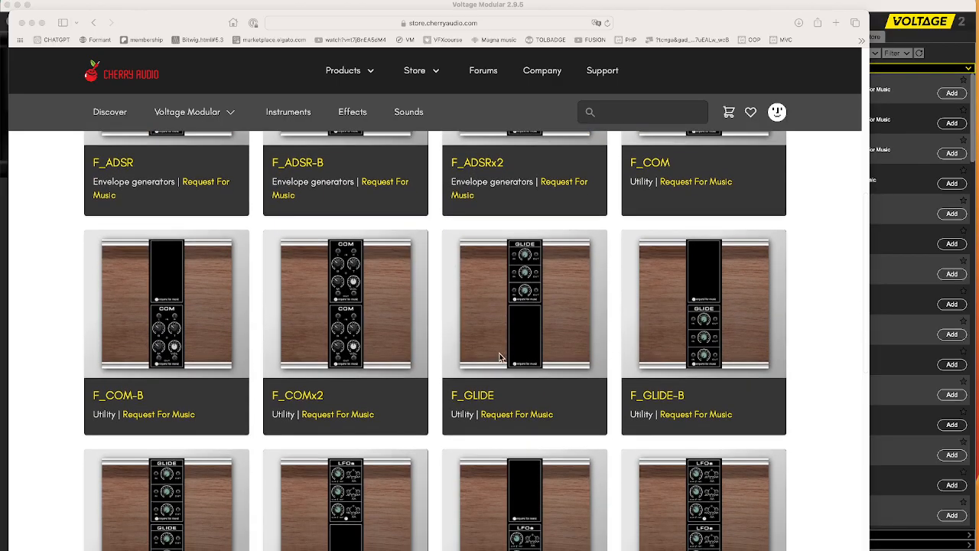
scroll(459, 385, "down", 3)
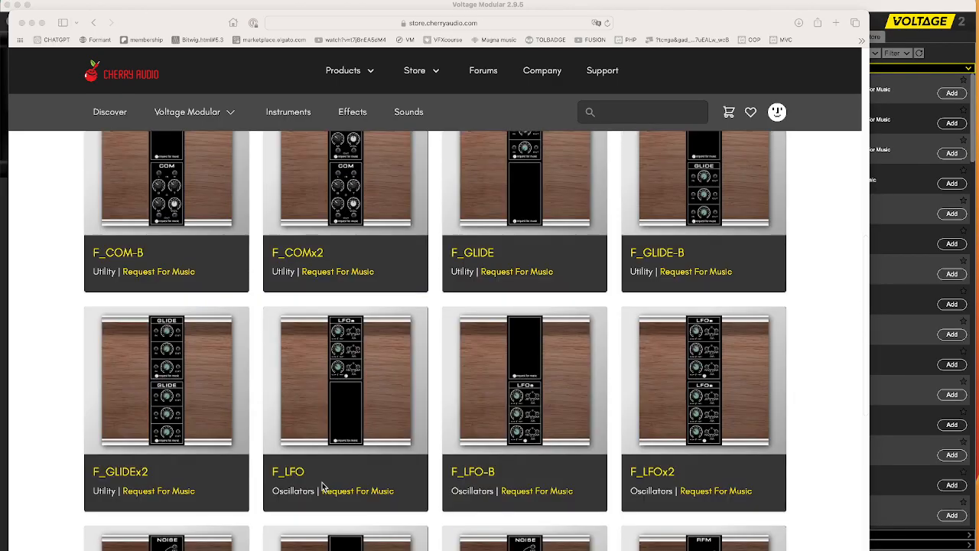
scroll(540, 448, "down", 4)
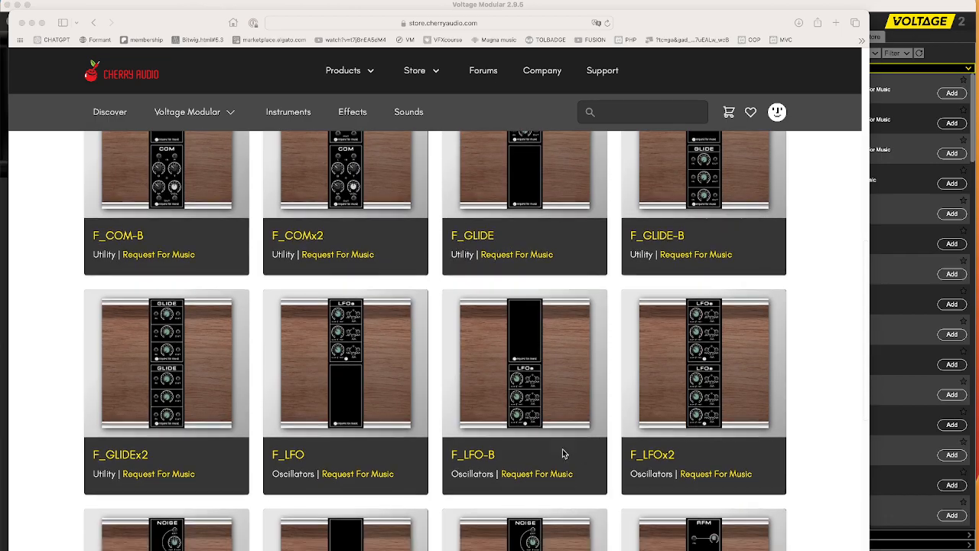
scroll(541, 451, "down", 1)
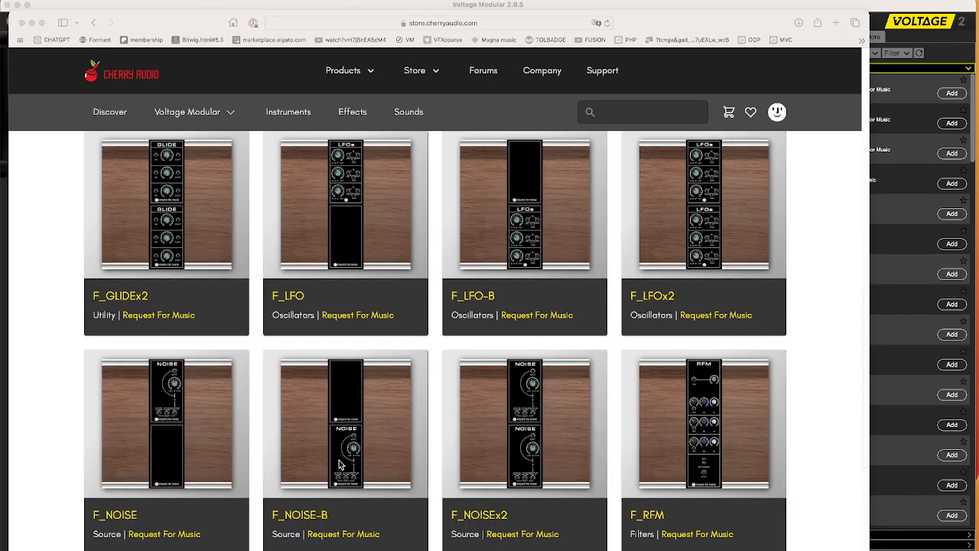
scroll(668, 452, "down", 3)
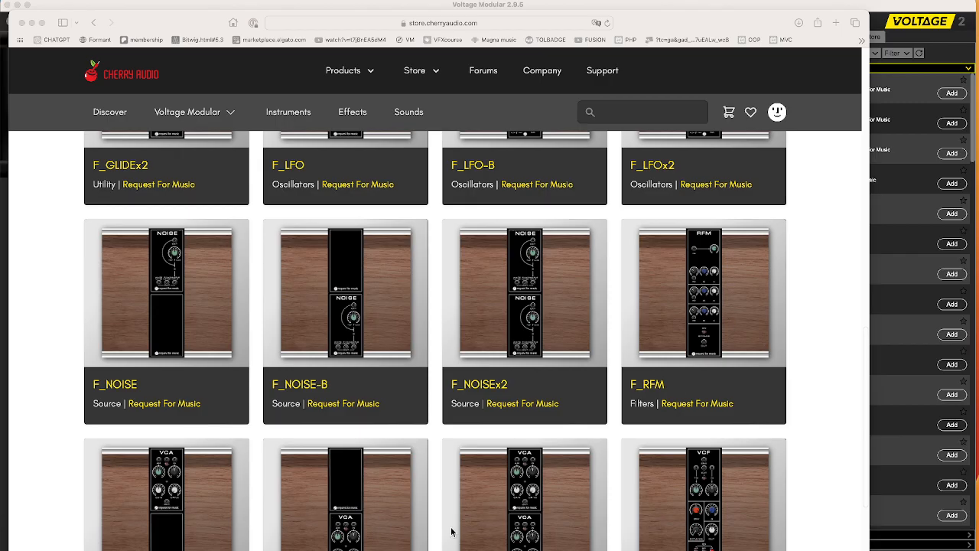
scroll(452, 532, "down", 5)
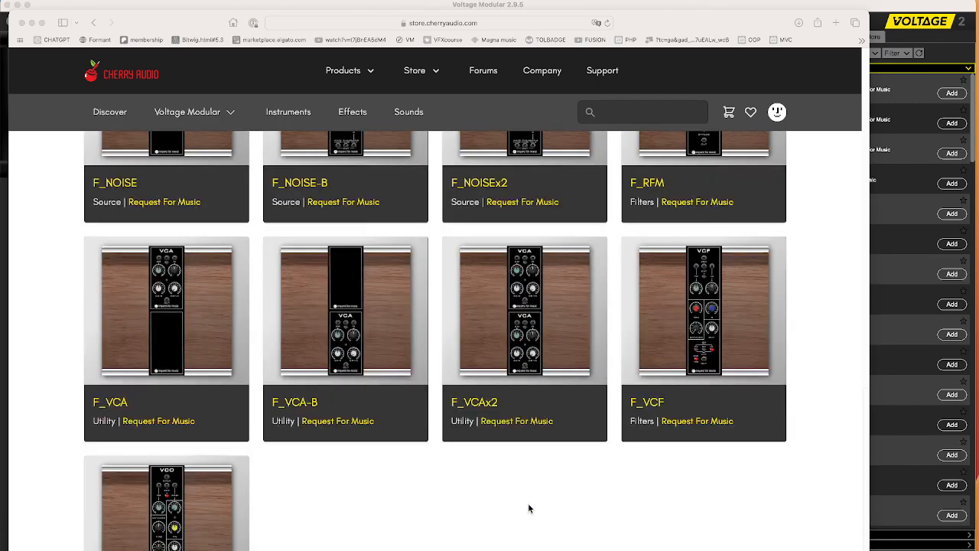
scroll(586, 459, "down", 4)
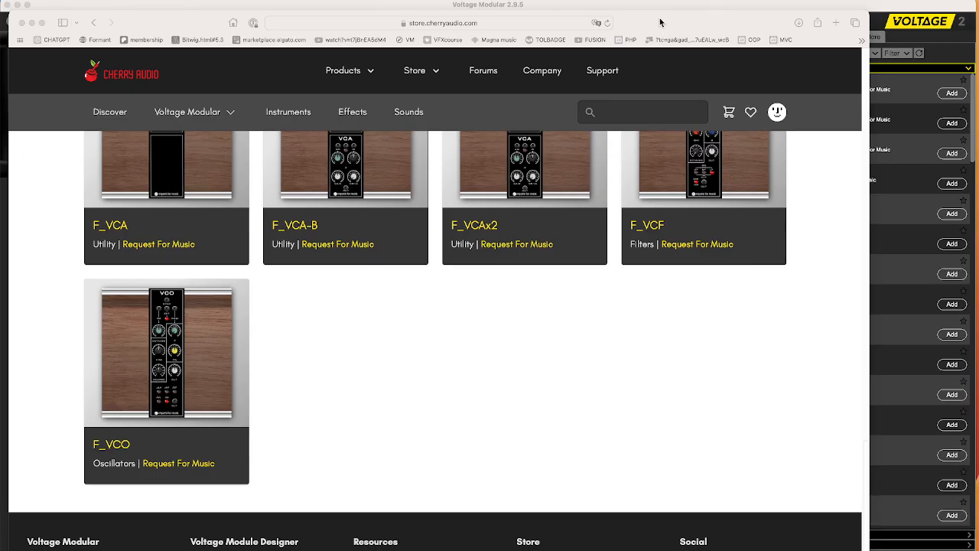
left_click_drag(660, 22, 681, 550)
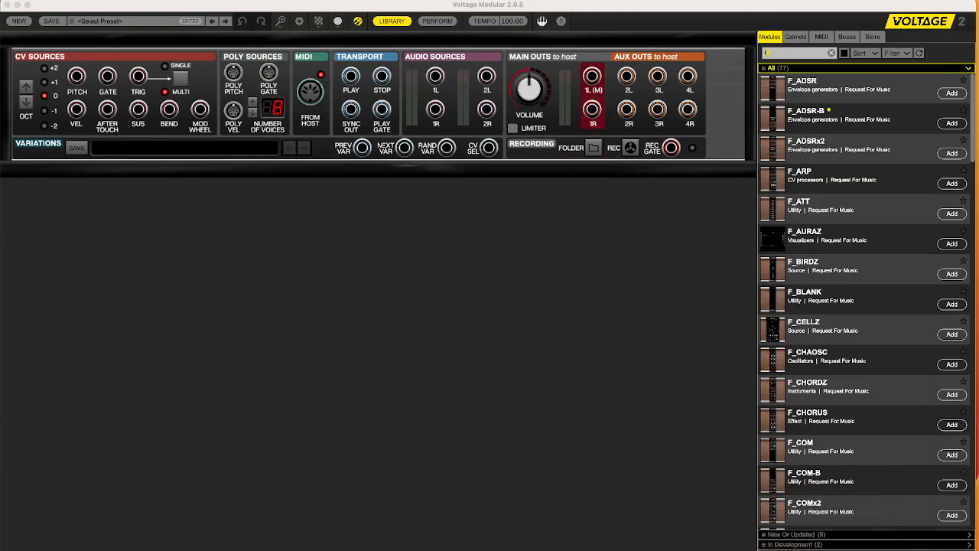
Add the F_VCO and F_VCF modules side by side to the empty rack
scroll(834, 413, "down", 20)
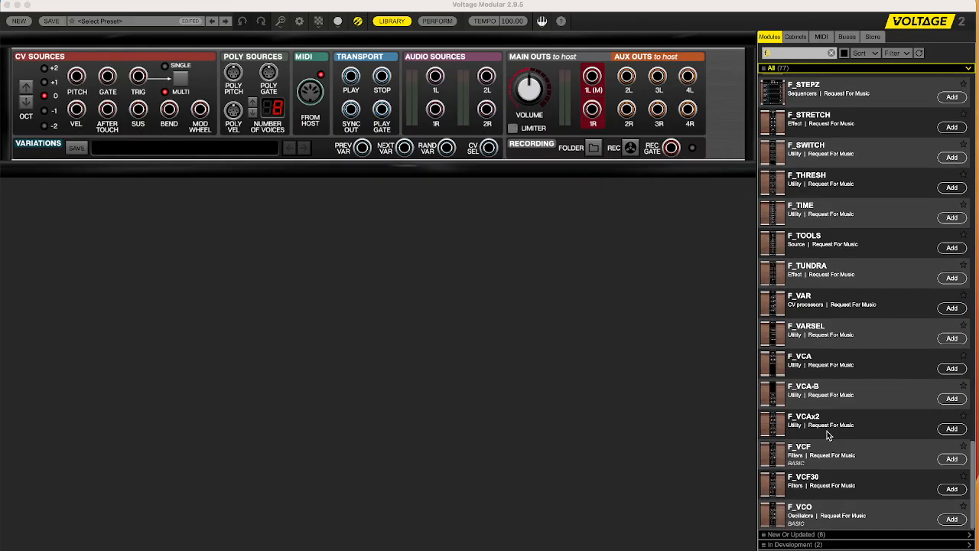
left_click_drag(773, 515, 223, 170)
left_click_drag(773, 451, 370, 299)
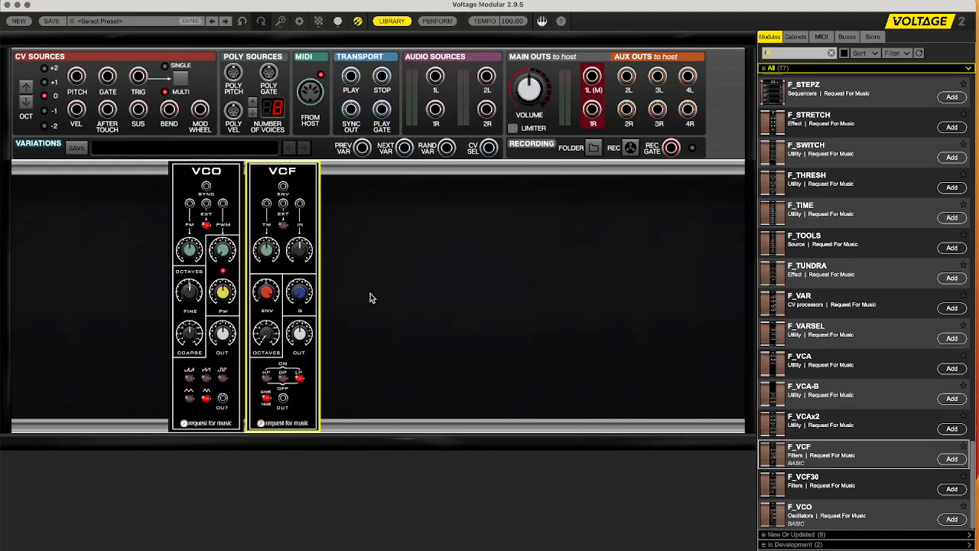
Add the F_ADSRx2 module beside the VCF and the F_VCA module beside the double ADSR
scroll(813, 213, "up", 10)
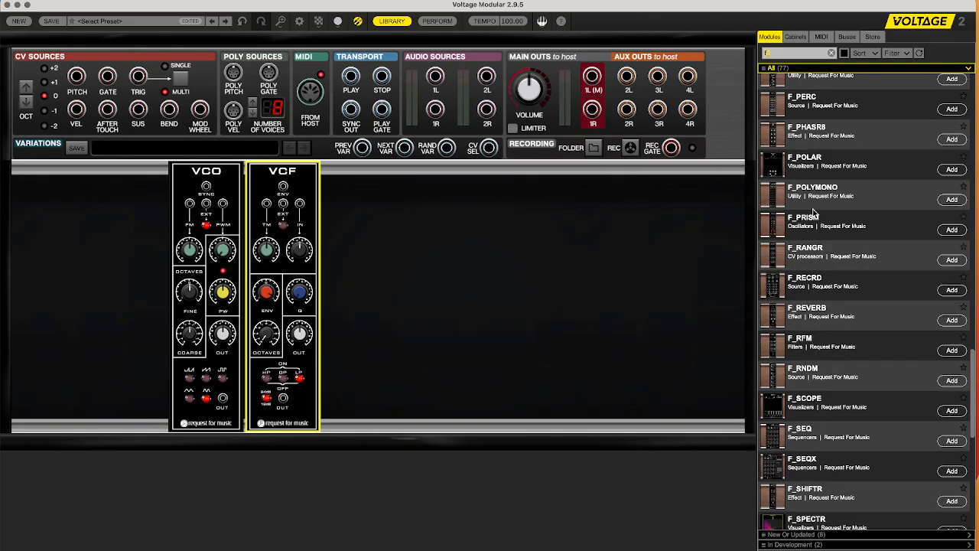
scroll(814, 214, "up", 6)
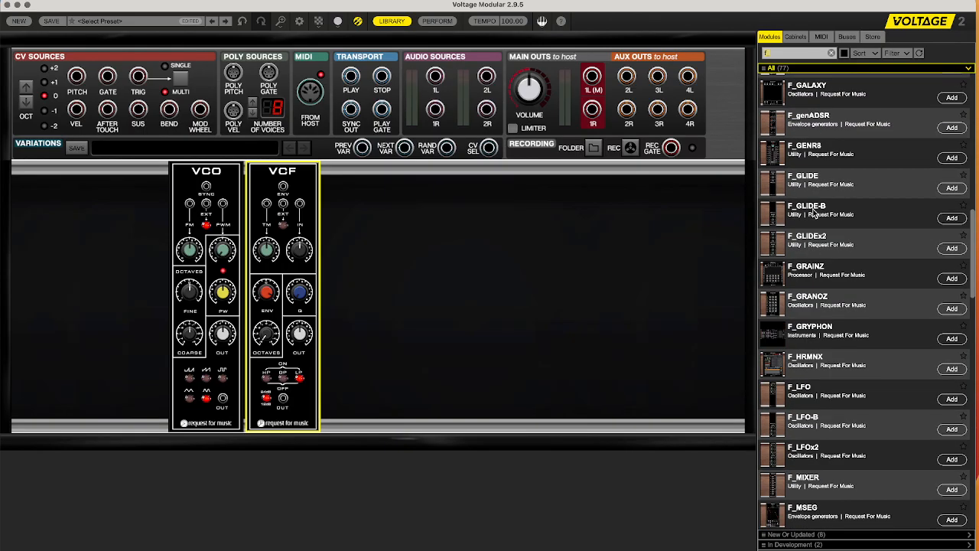
scroll(813, 214, "up", 6)
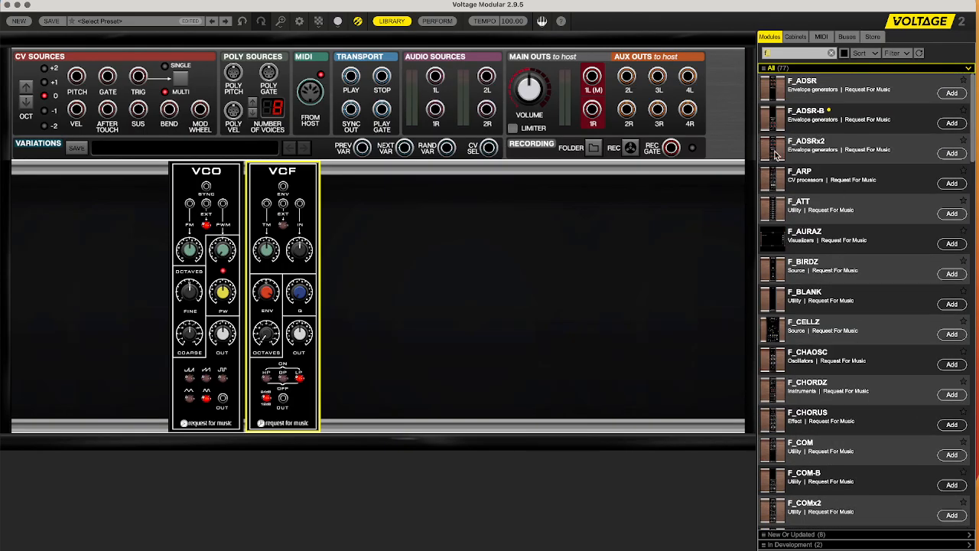
left_click_drag(776, 153, 390, 162)
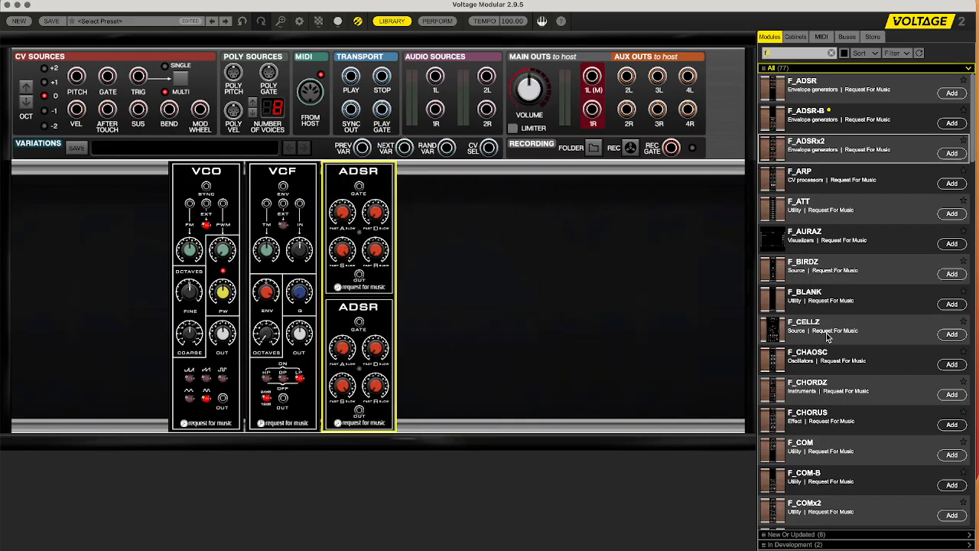
scroll(828, 335, "down", 15)
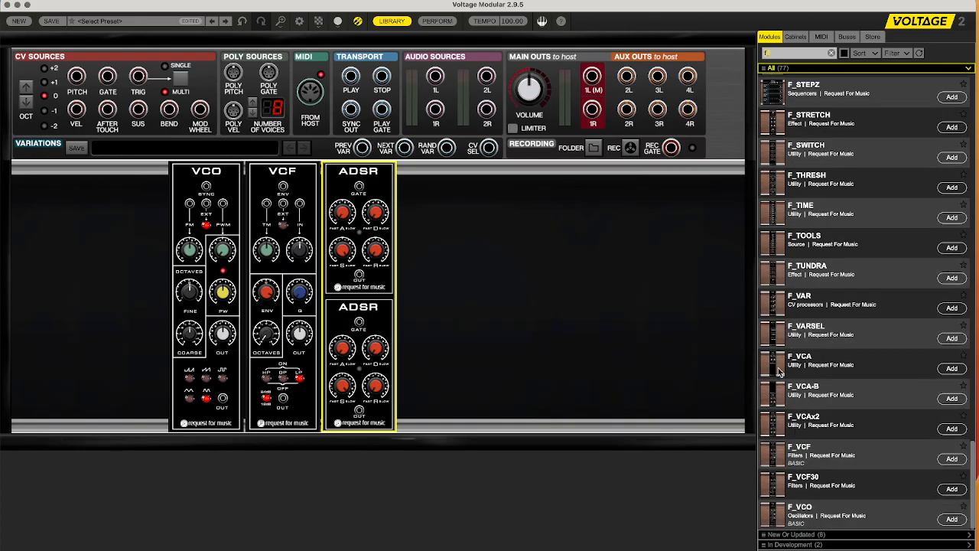
left_click_drag(779, 372, 467, 235)
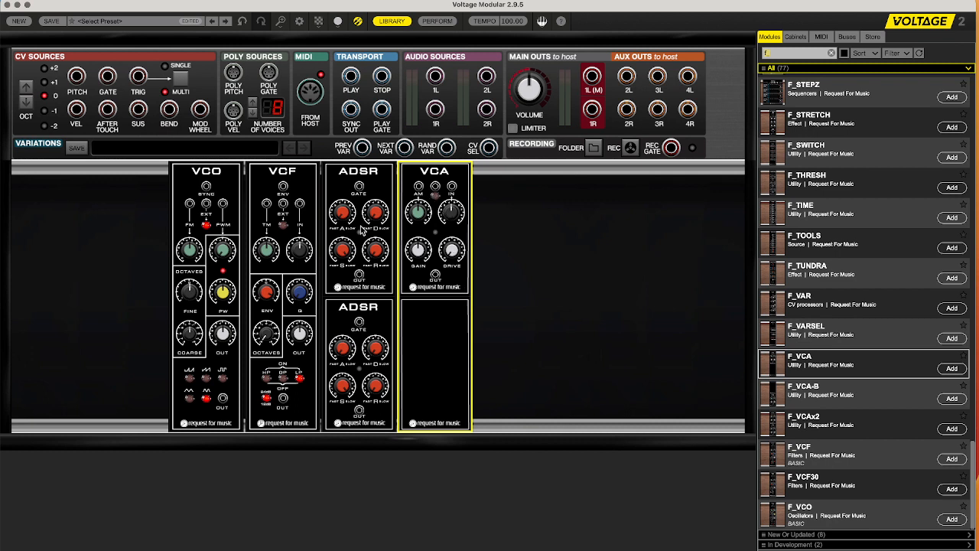
Patch the Pitch CV source into the VCO's EXT jack and view the Formant1.png photo for comparison
left_click_drag(76, 75, 209, 206)
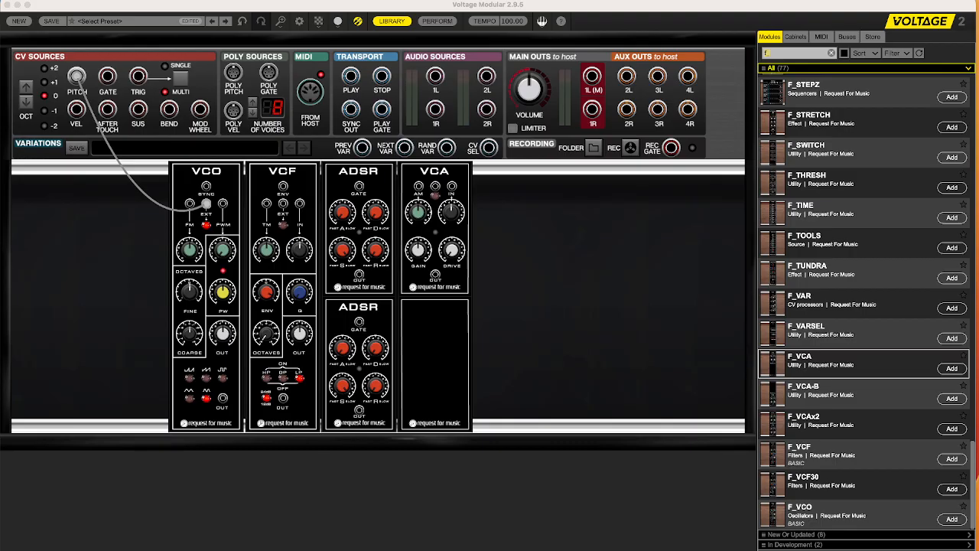
left_click_drag(976, 360, 313, 69)
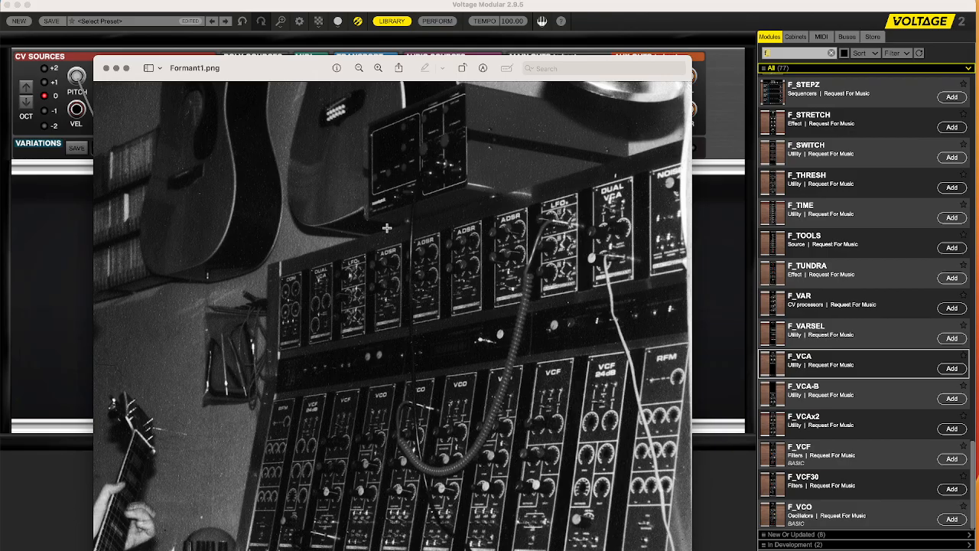
left_click_drag(287, 72, 877, 280)
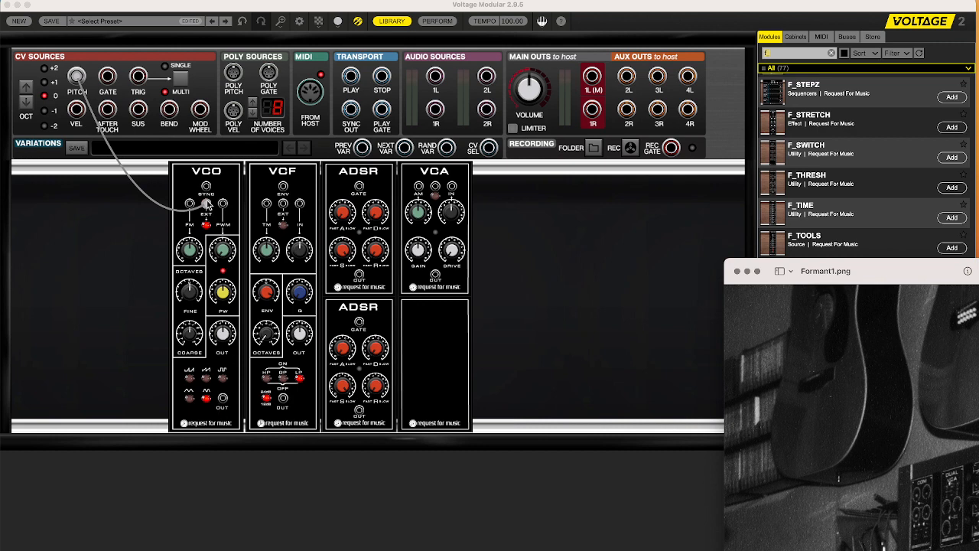
Patch the audio path from the VCO output through the VCF and VCA inputs to main output 1L (M)
left_click_drag(223, 399, 298, 204)
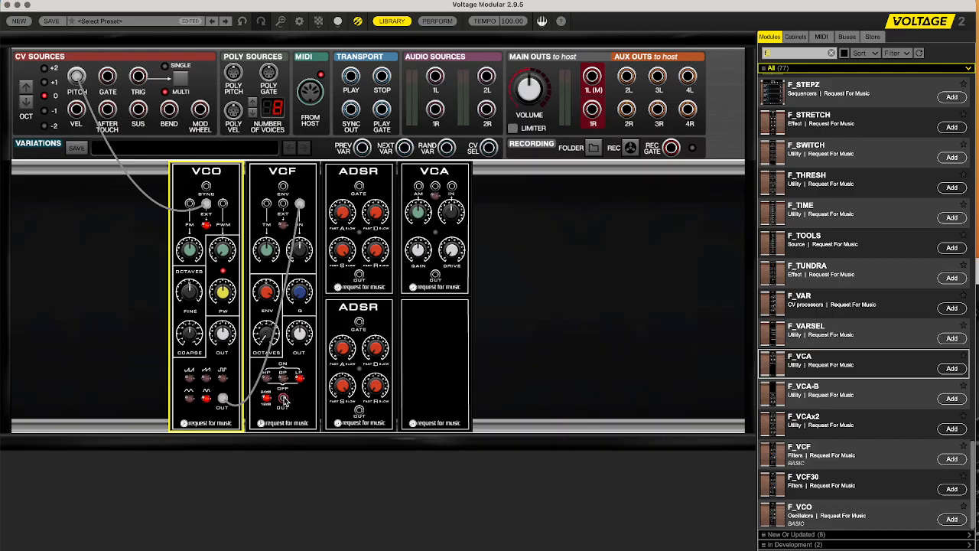
left_click_drag(283, 398, 452, 186)
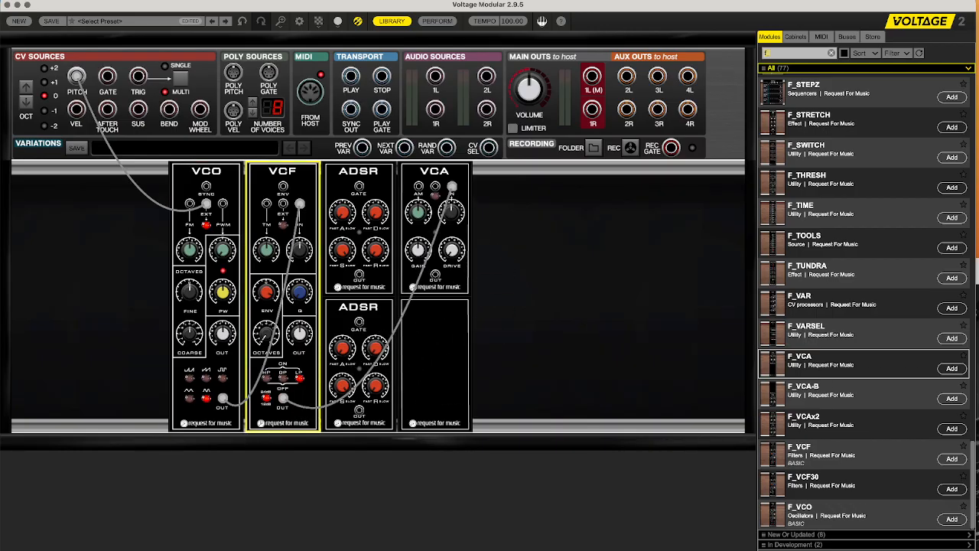
left_click_drag(978, 268, 501, 20)
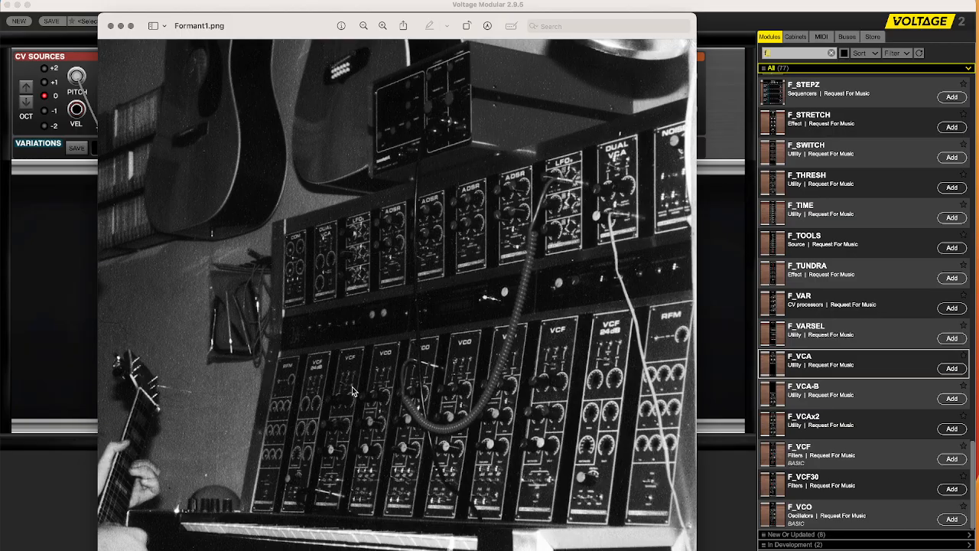
double_click(270, 22)
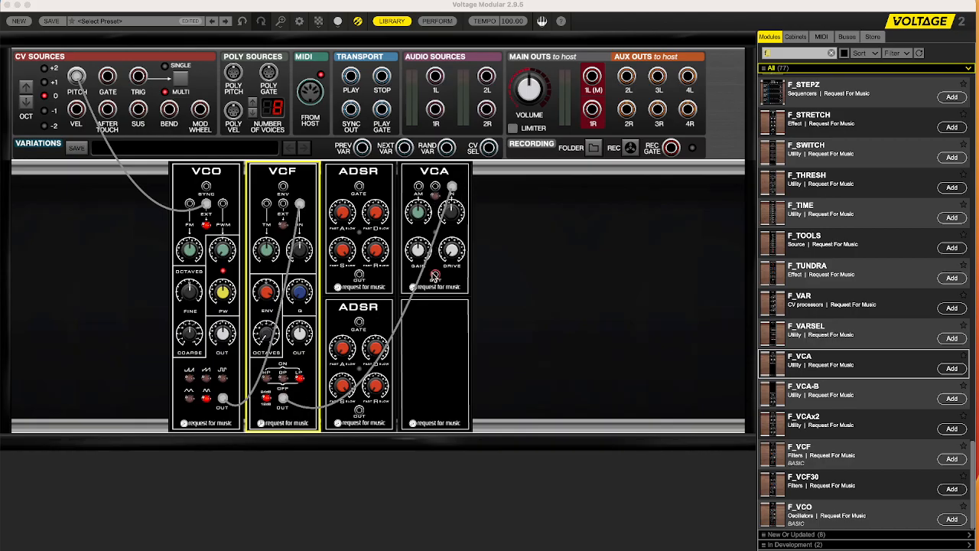
left_click_drag(436, 274, 592, 77)
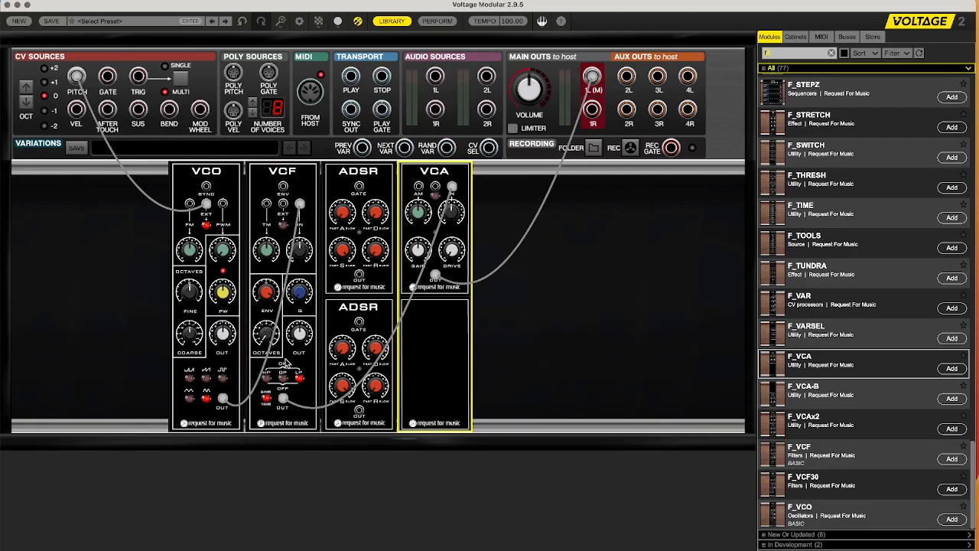
Switch the VCO to its sawtooth wave and raise the VCF's Octaves knob and both modules' output levels
left_click(208, 381)
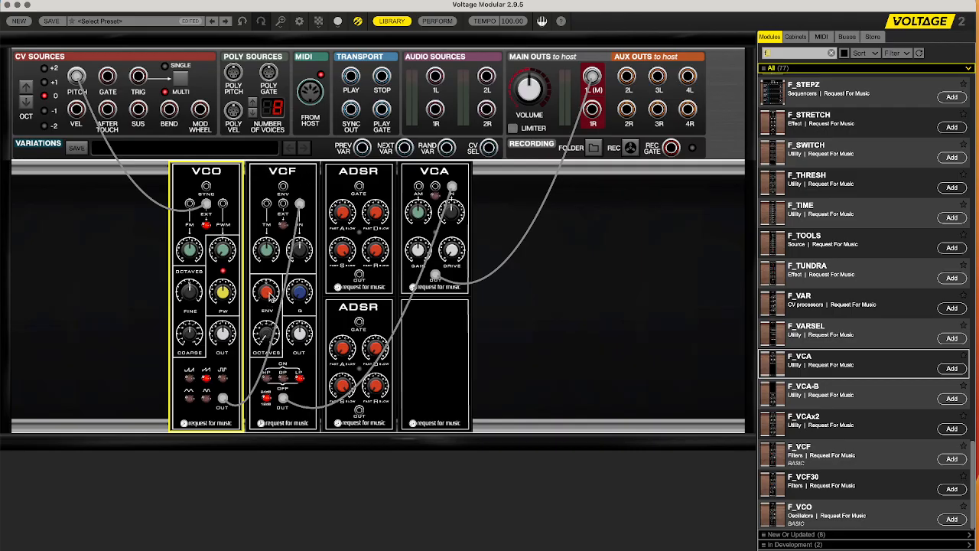
left_click_drag(269, 341, 310, 238)
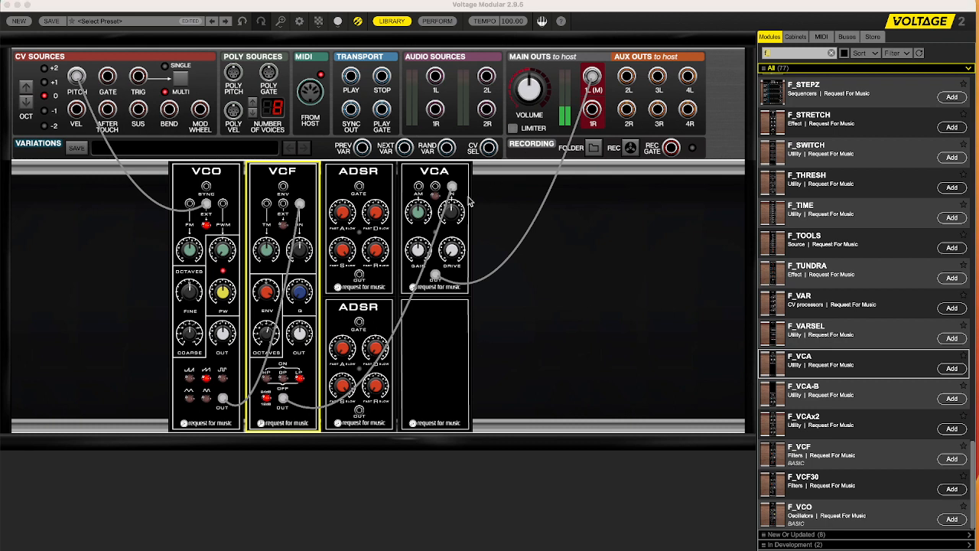
left_click(222, 337)
left_click(299, 333)
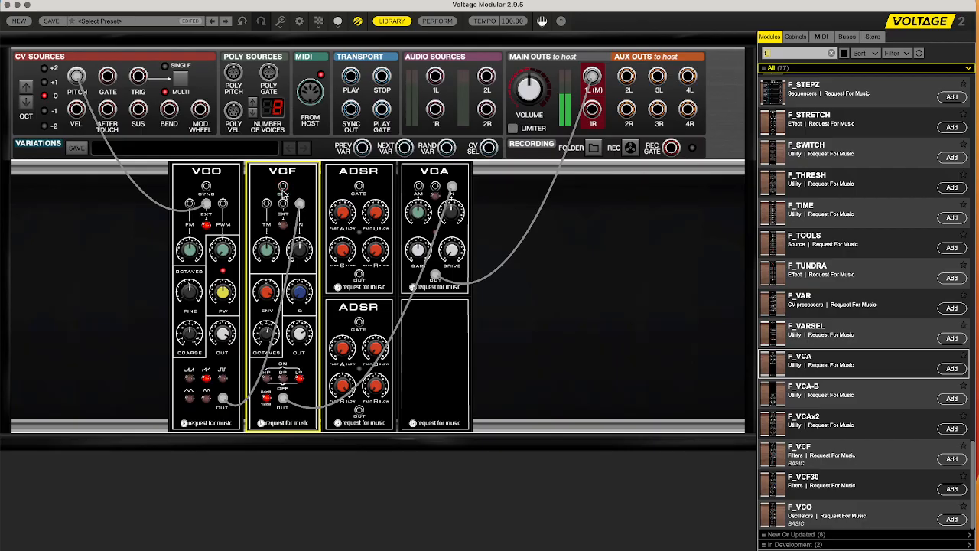
Turn on the VCA's switch below its middle top jack and patch that jack to the lower ADSR's output
left_click(437, 197)
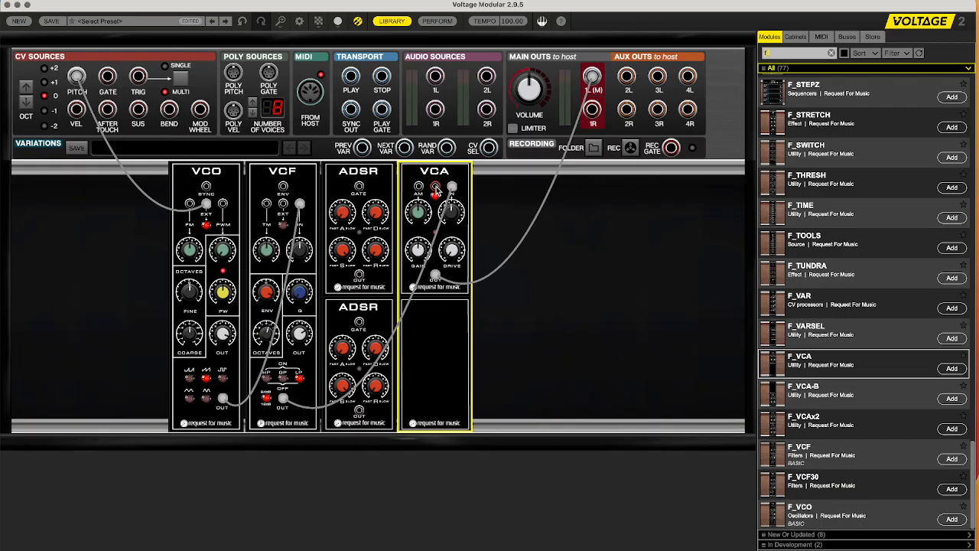
left_click_drag(435, 187, 360, 276)
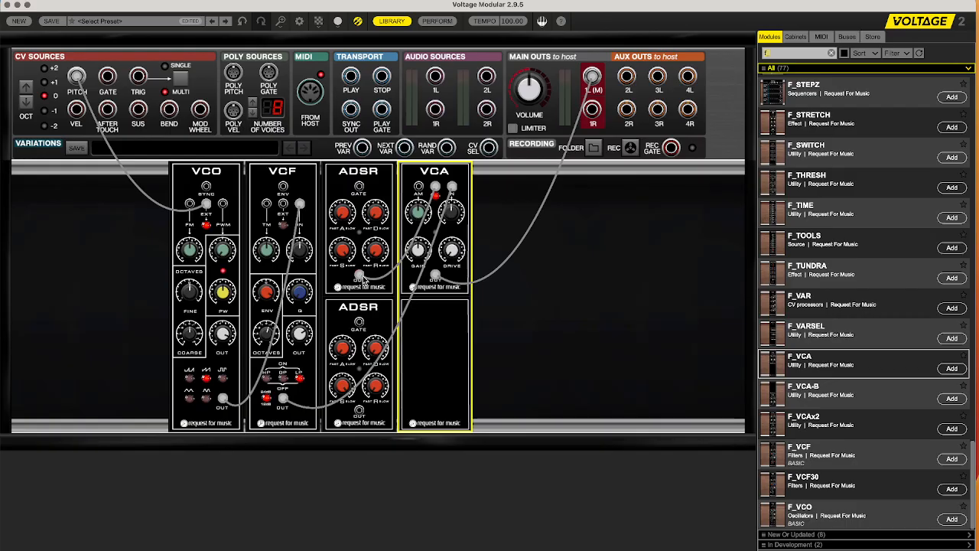
left_click_drag(363, 280, 365, 413)
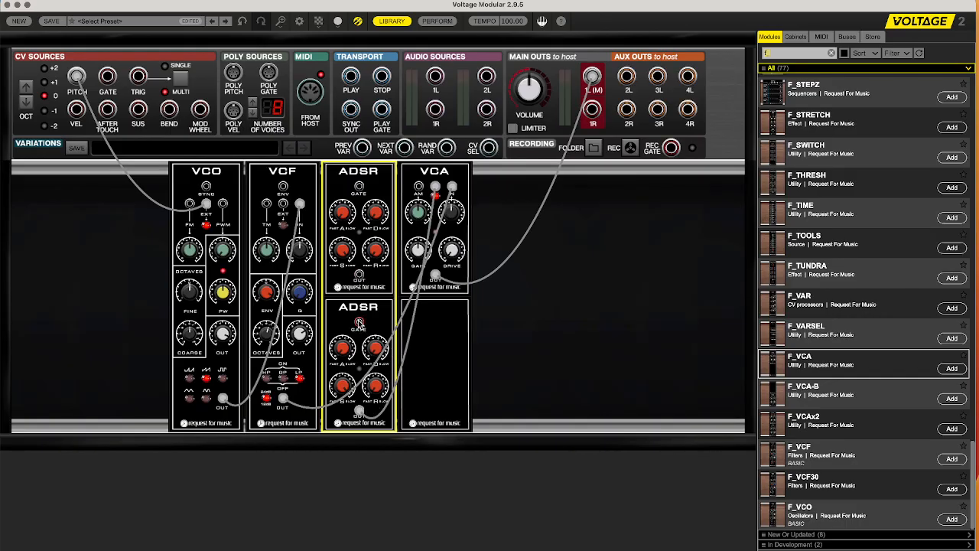
Patch the Gate CV source to the gate jacks of both ADSR modules and turn down the main output volume
left_click_drag(359, 323, 108, 76)
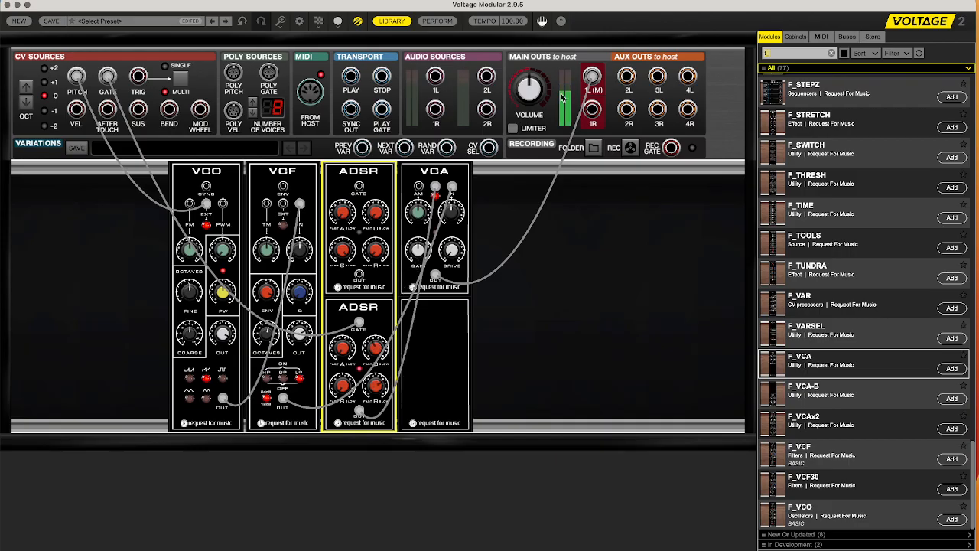
left_click_drag(529, 91, 529, 132)
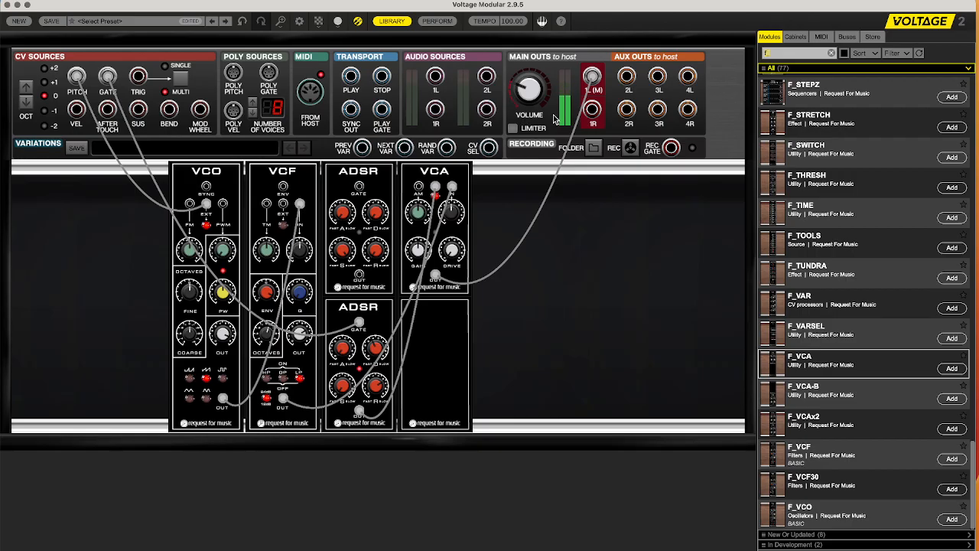
left_click(377, 348)
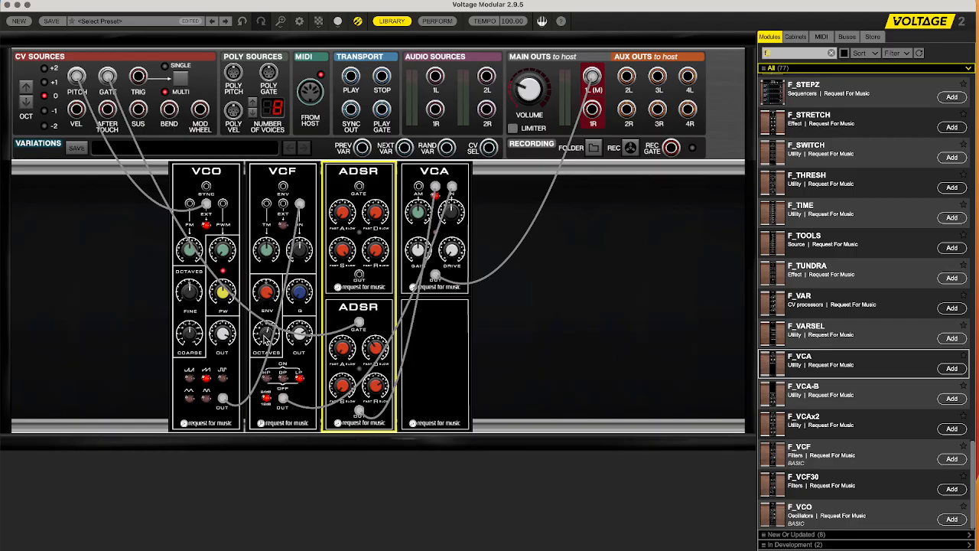
mouse_move(266, 337)
left_click_drag(359, 186, 107, 78)
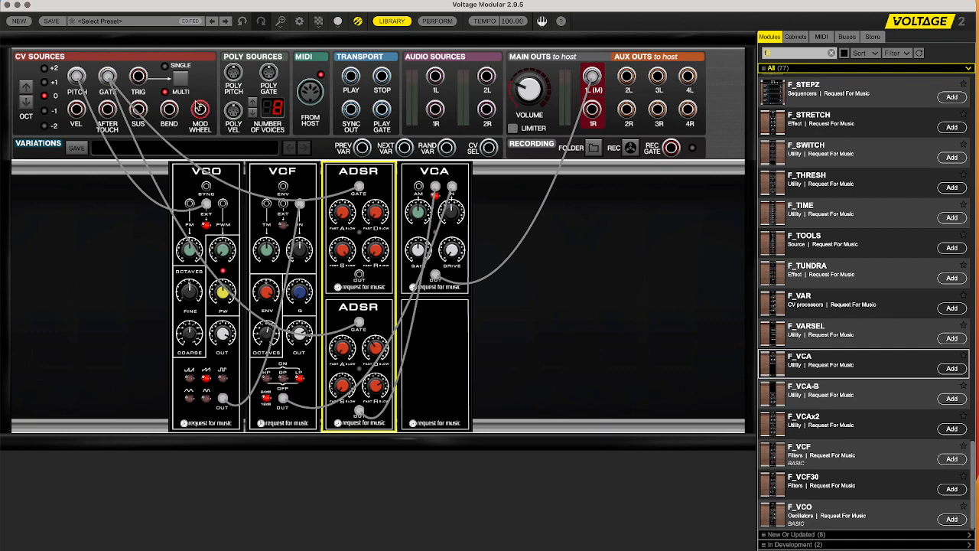
Colour the Gate cables red and the cable from the lower ADSR's output to the VCA orange
right_click(115, 87)
mouse_move(116, 87)
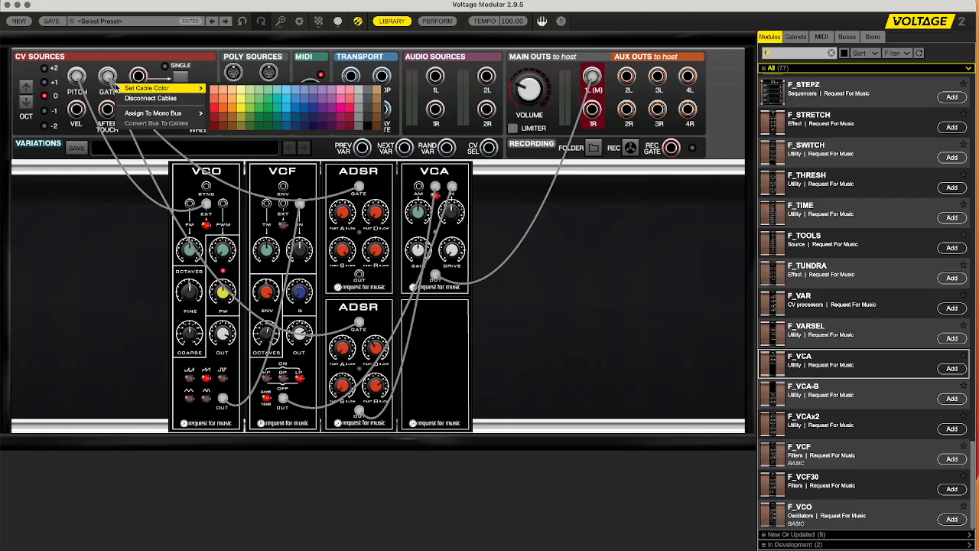
left_click(212, 111)
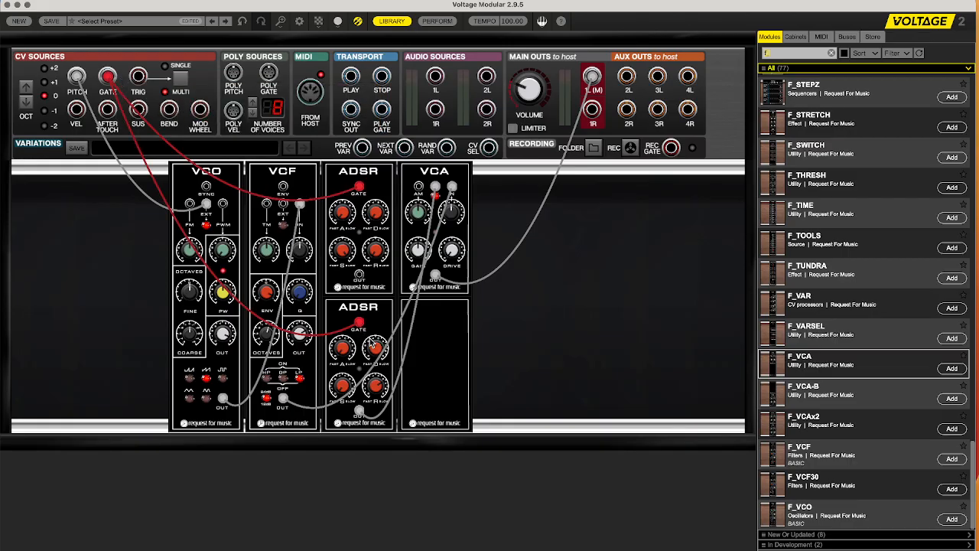
right_click(359, 414)
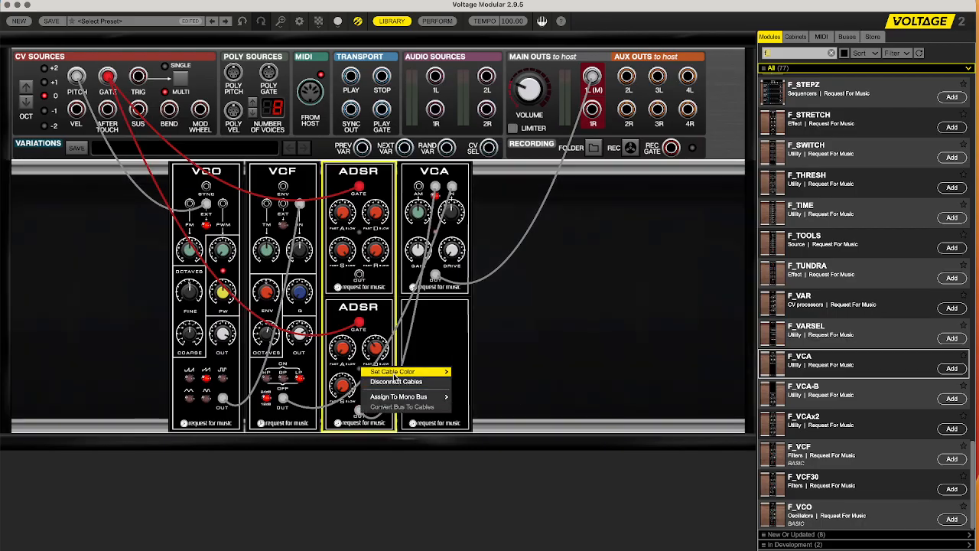
mouse_move(393, 372)
left_click(479, 350)
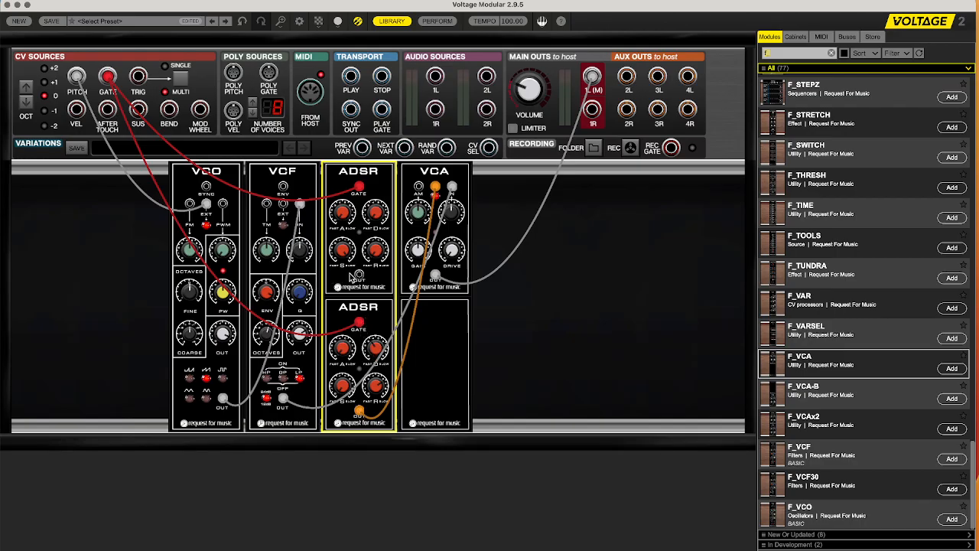
Patch the upper ADSR's output to the VCF's ENV jack with an orange cable and hide all patch cables
left_click_drag(359, 275, 283, 187)
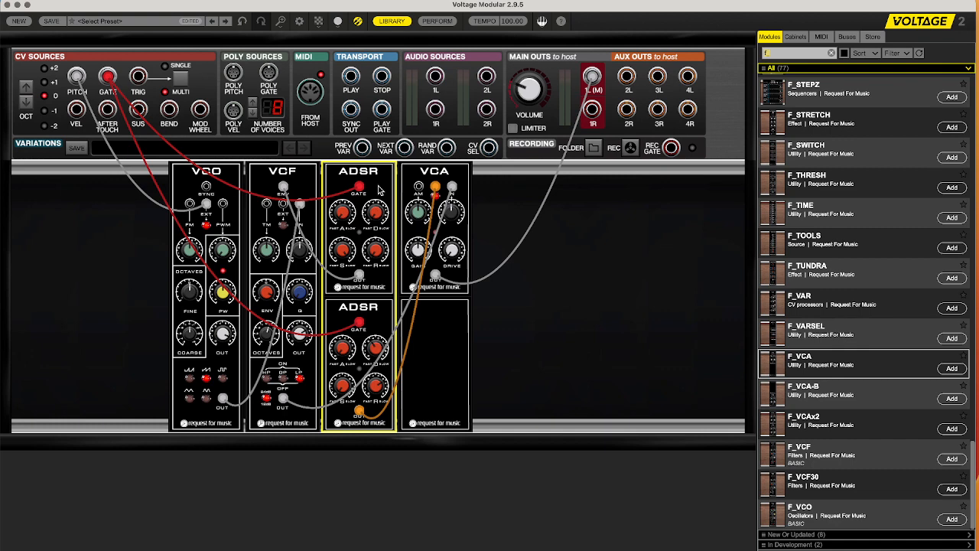
right_click(285, 191)
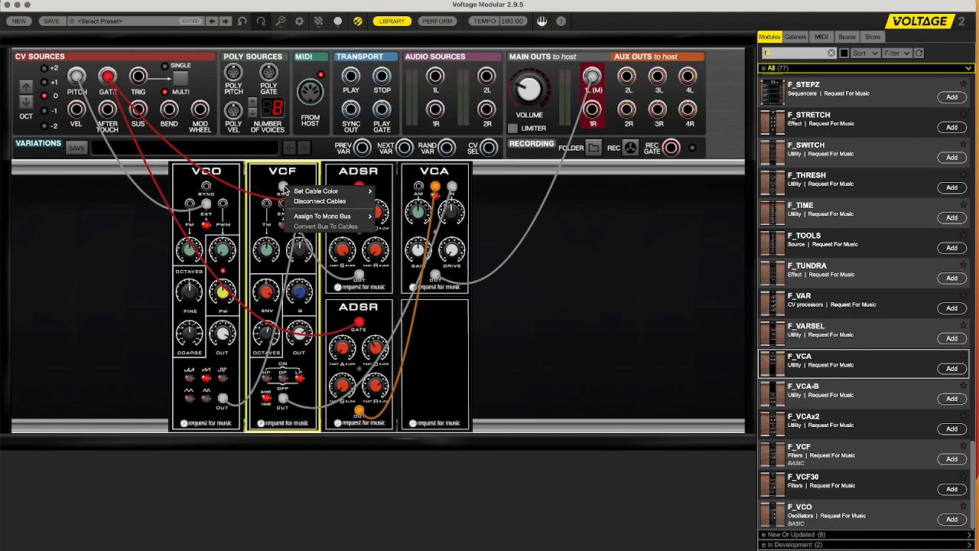
mouse_move(288, 190)
left_click(407, 212)
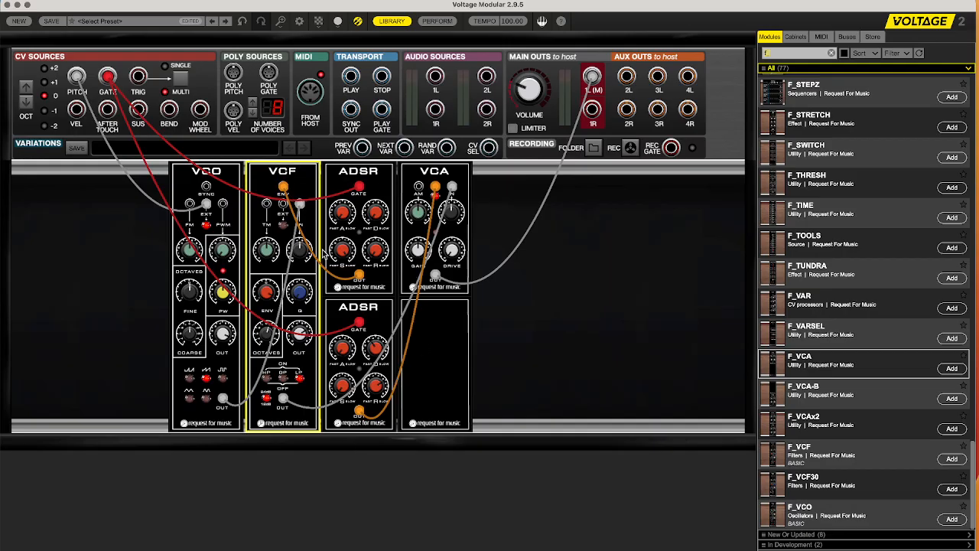
left_click(357, 21)
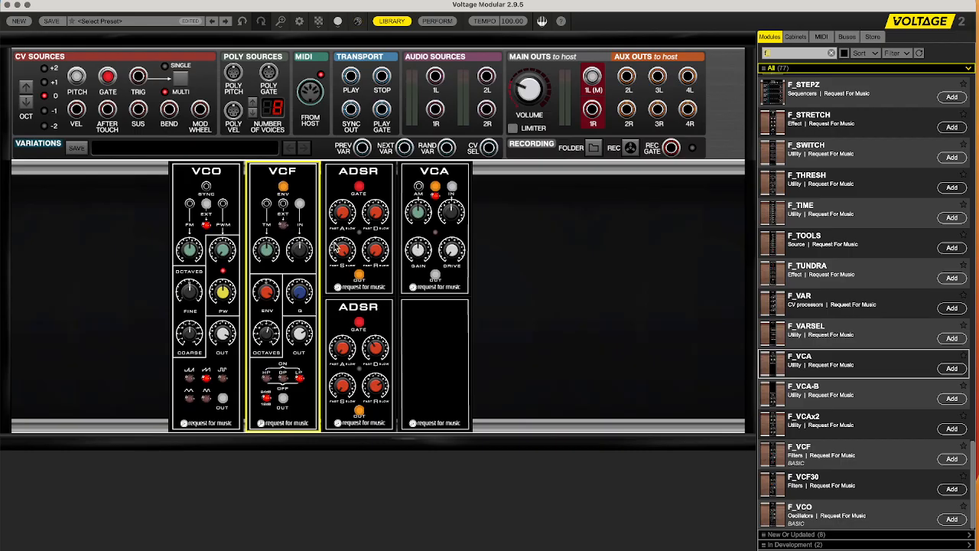
Shape the filter sweep by adjusting the VCF's ENV knob and the upper ADSR's attack, decay and sustain knobs
mouse_move(336, 248)
mouse_move(380, 358)
left_click_drag(268, 293, 273, 328)
left_click(342, 256)
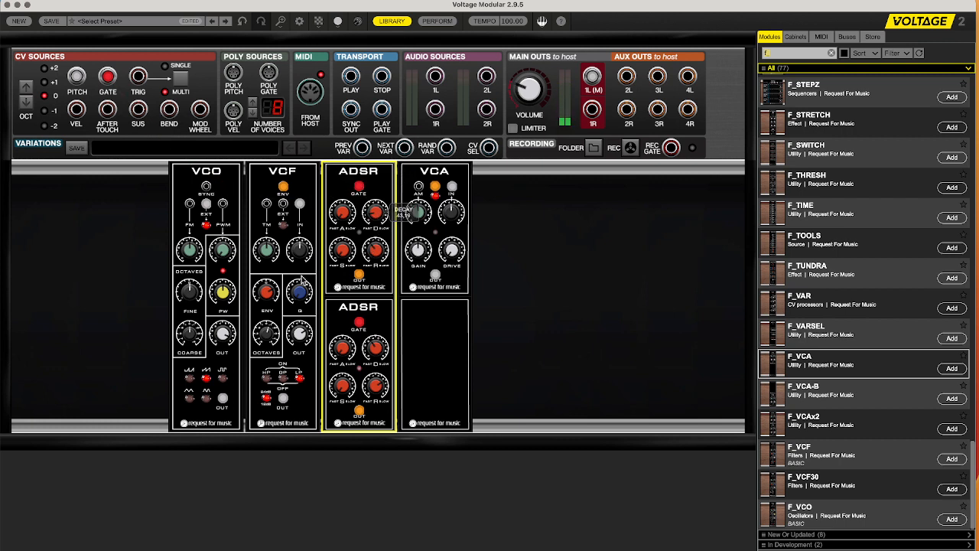
left_click(266, 297)
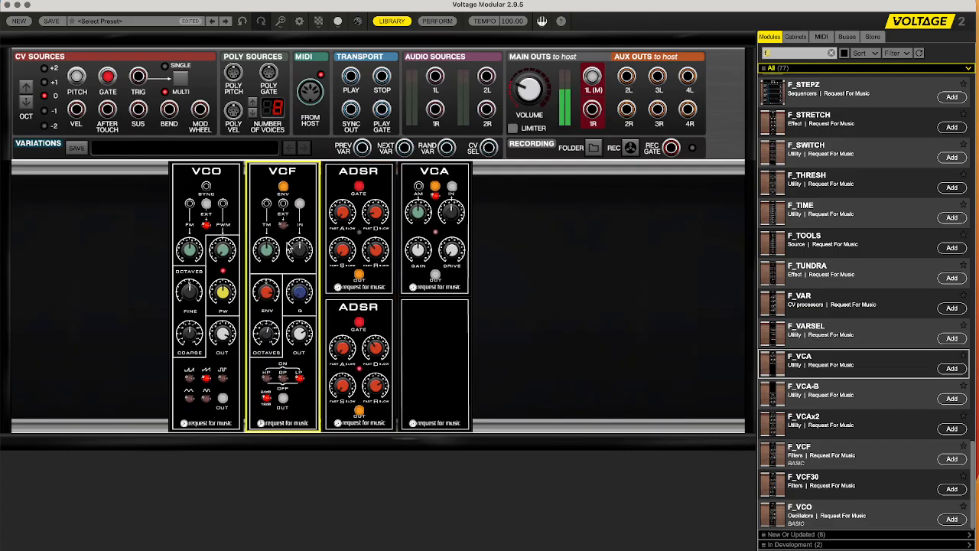
left_click(340, 216)
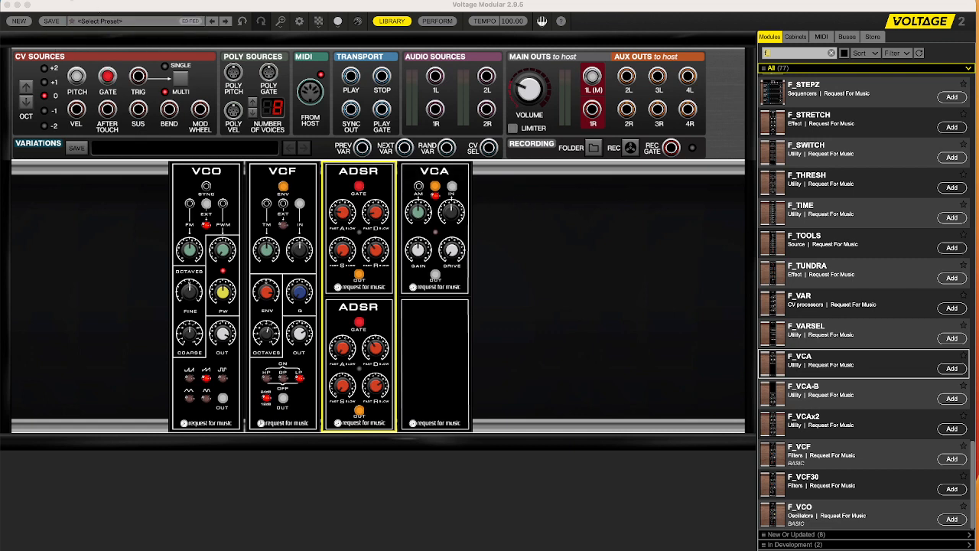
Load the BASIC LAYOUT preset from the F_SYN ORIGINS library without saving the current patch
left_click(123, 21)
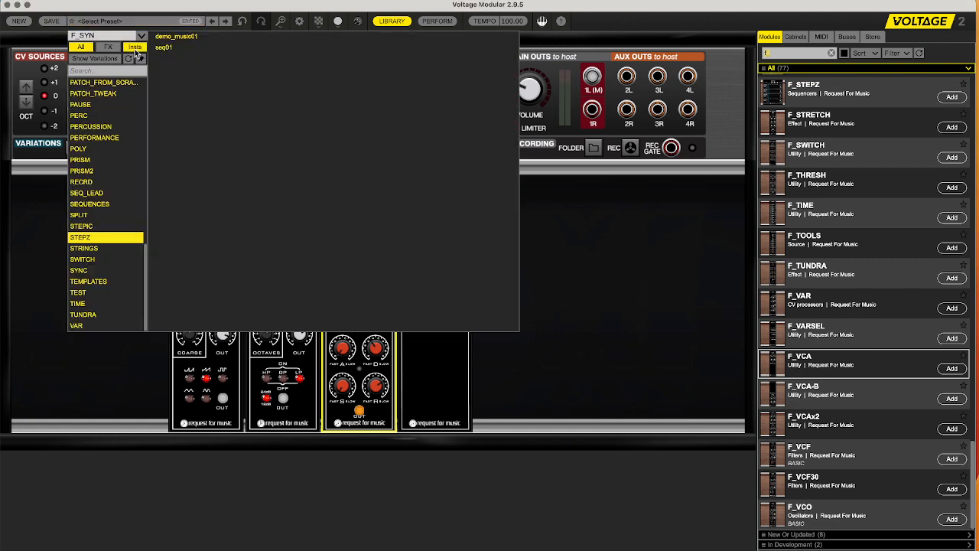
left_click(144, 37)
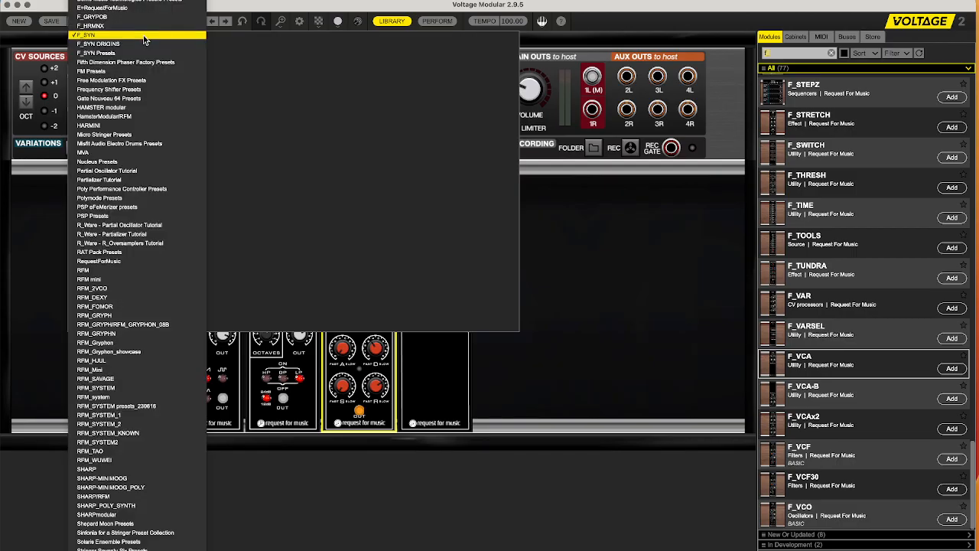
left_click(125, 42)
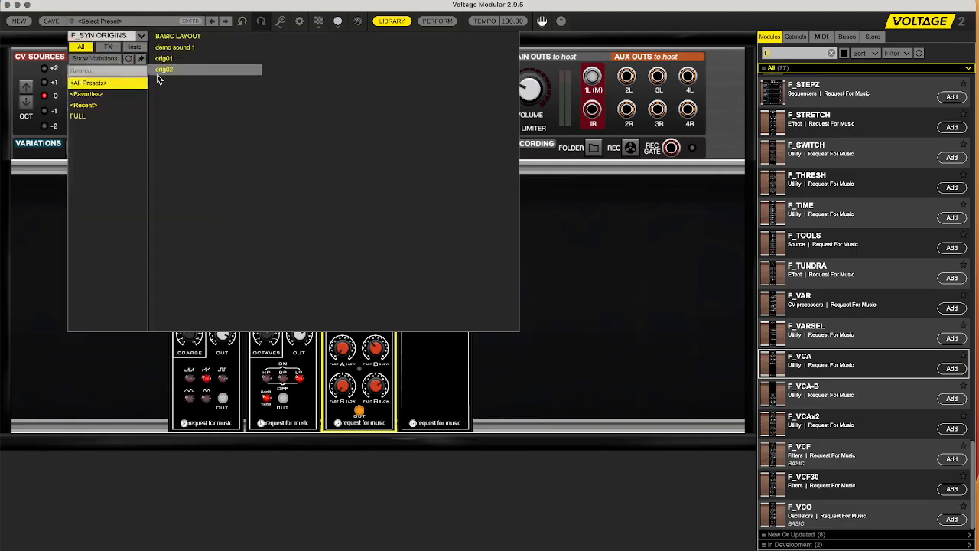
double_click(182, 39)
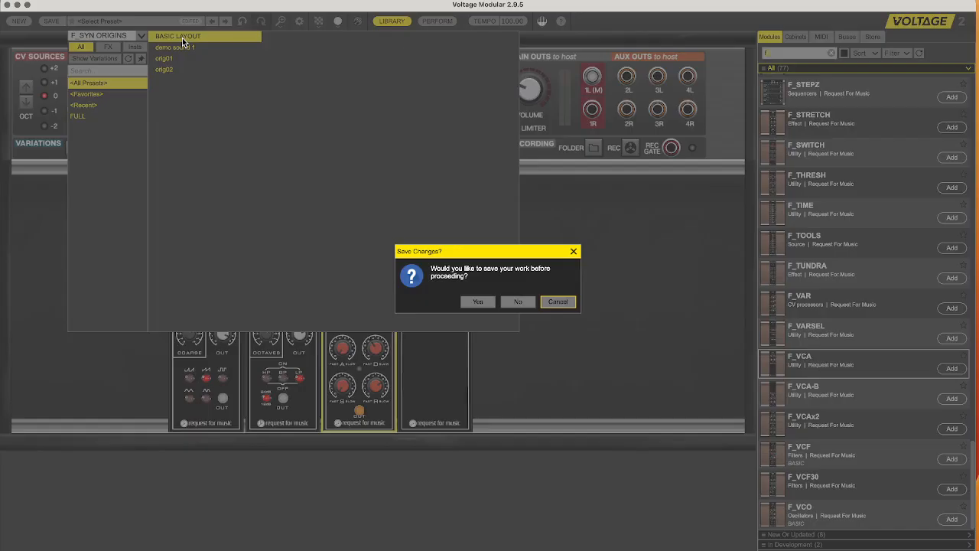
left_click(520, 302)
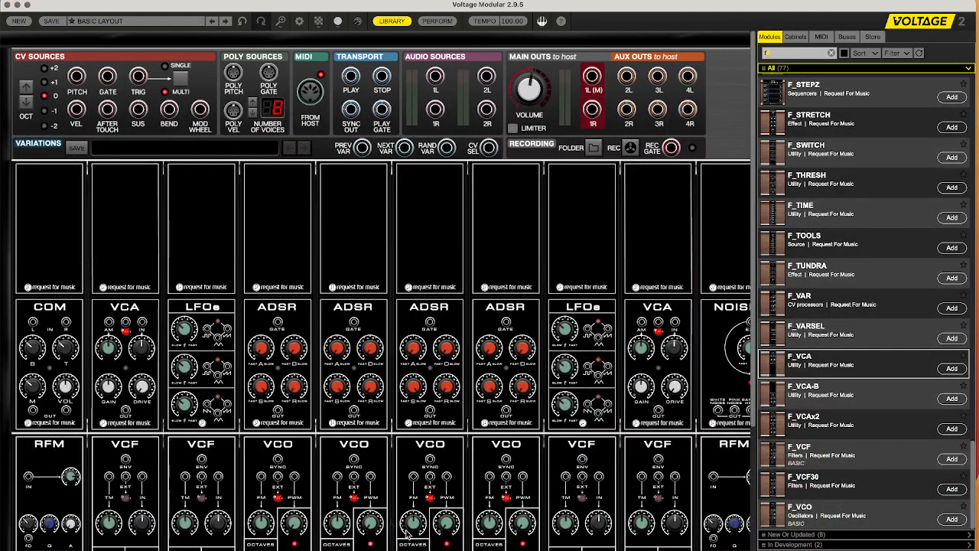
Compare the rack with the Formant1.png photo and move the I/O panel between the upper and lower module rows
left_click_drag(957, 550, 354, 41)
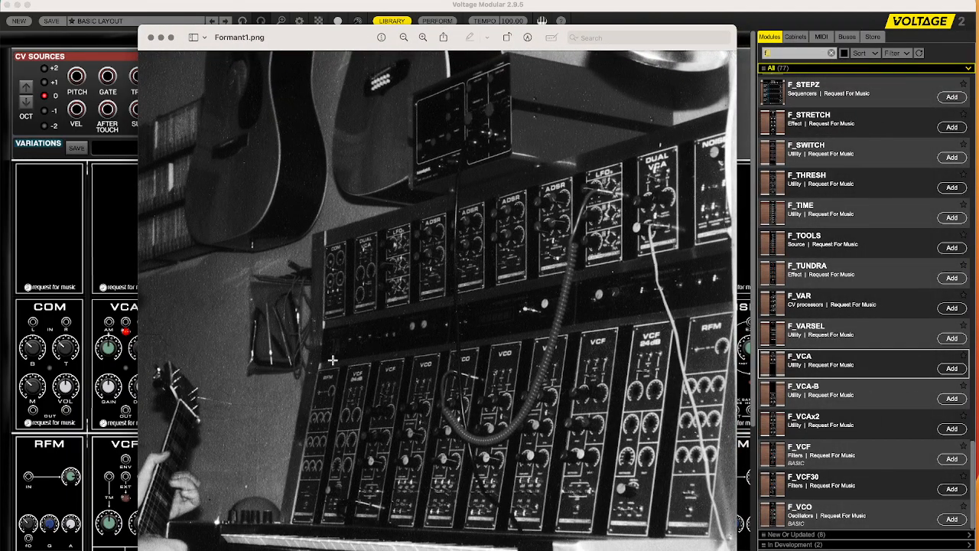
left_click_drag(335, 48, 978, 363)
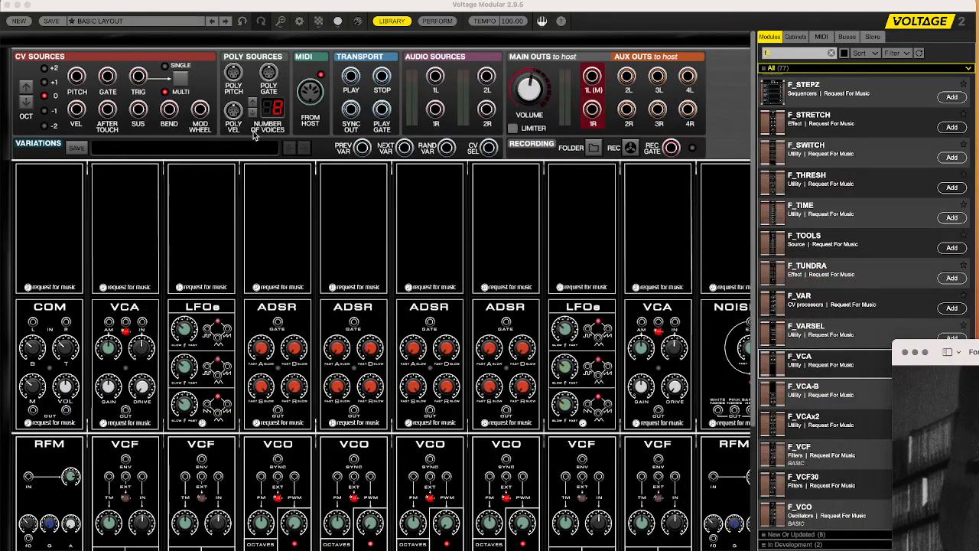
left_click(4, 65)
left_click_drag(9, 115, 26, 493)
scroll(206, 422, "down", 5)
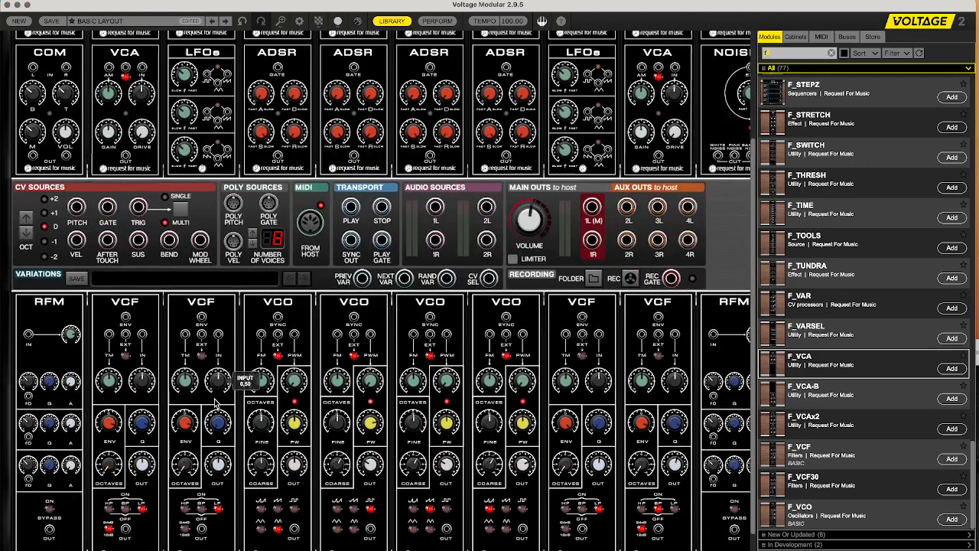
scroll(215, 404, "down", 1)
scroll(215, 403, "down", 1)
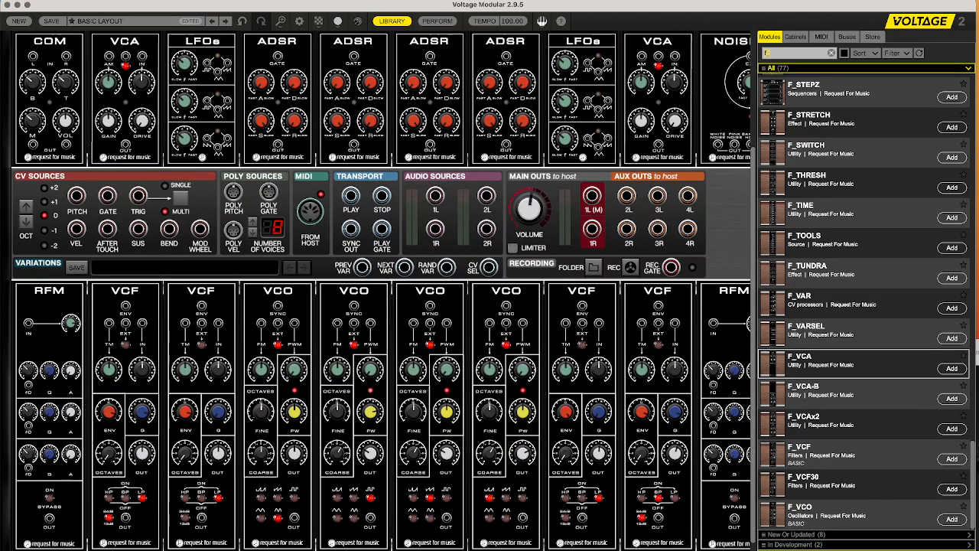
Patch Pitch into the first VCO's EXT jack and its output through the second VCF and first VCA to main output 1L (M)
left_click_drag(977, 549, 978, 547)
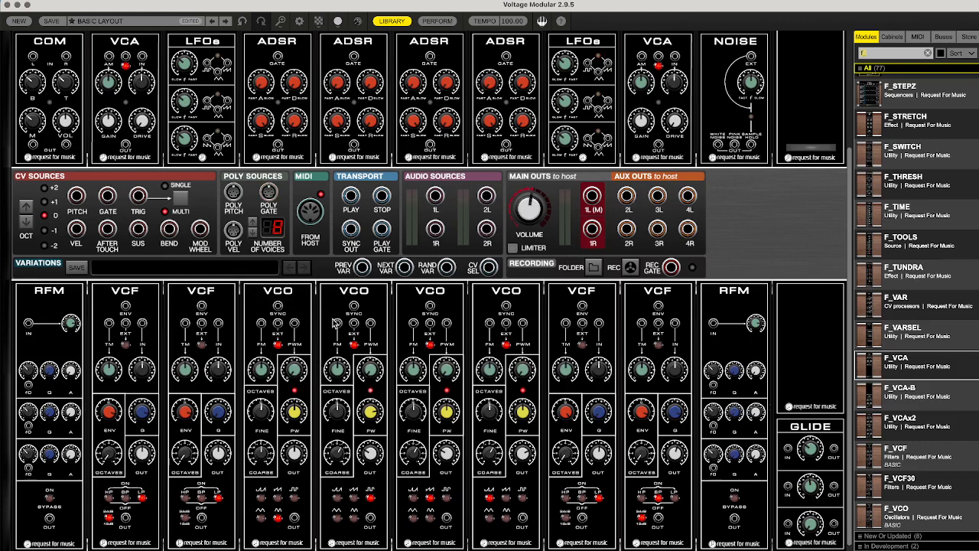
left_click_drag(277, 306, 77, 196)
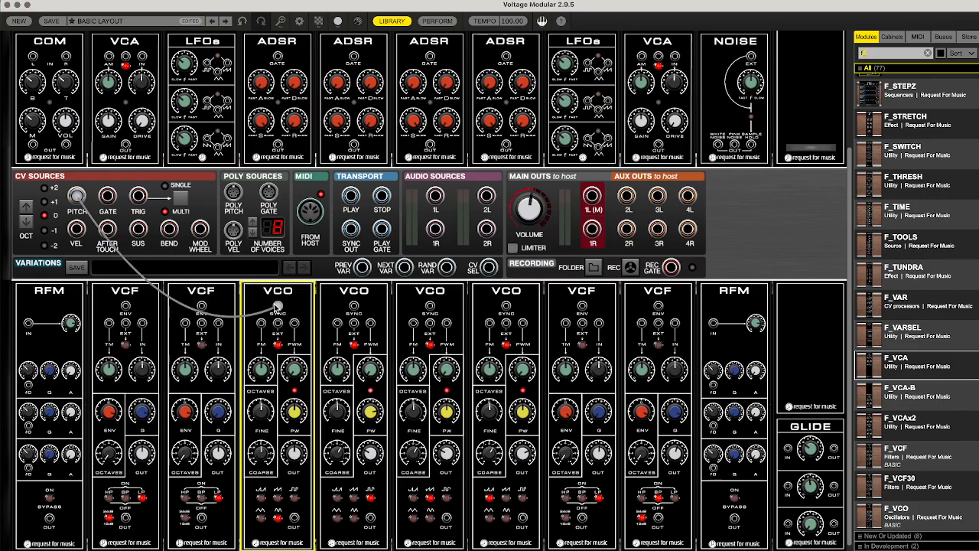
left_click_drag(278, 306, 277, 332)
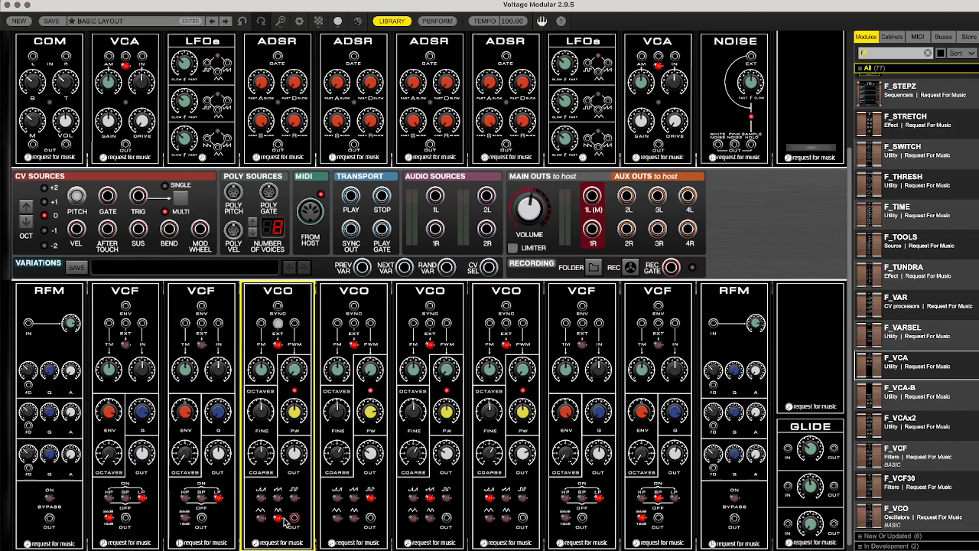
left_click_drag(293, 519, 218, 323)
left_click(202, 519)
left_click_drag(202, 519, 146, 63)
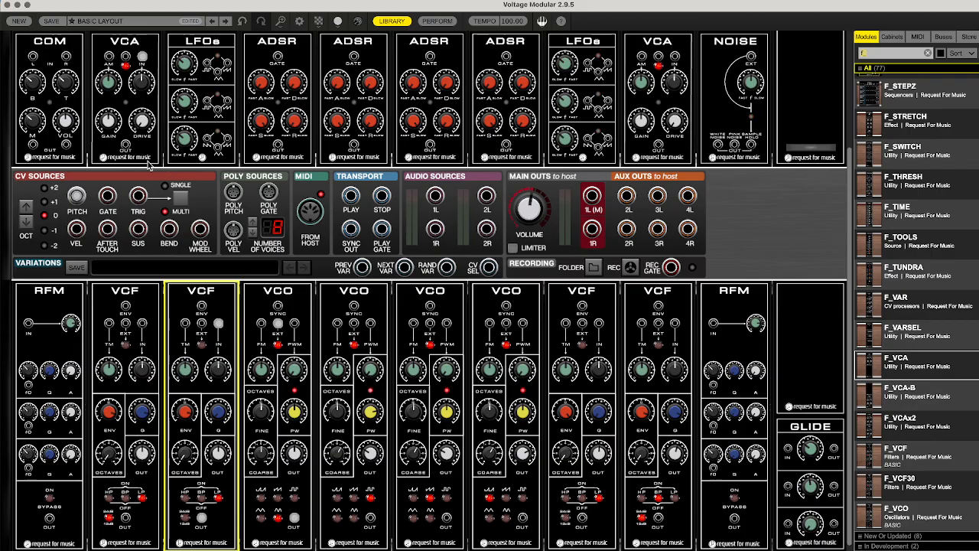
left_click_drag(127, 145, 591, 198)
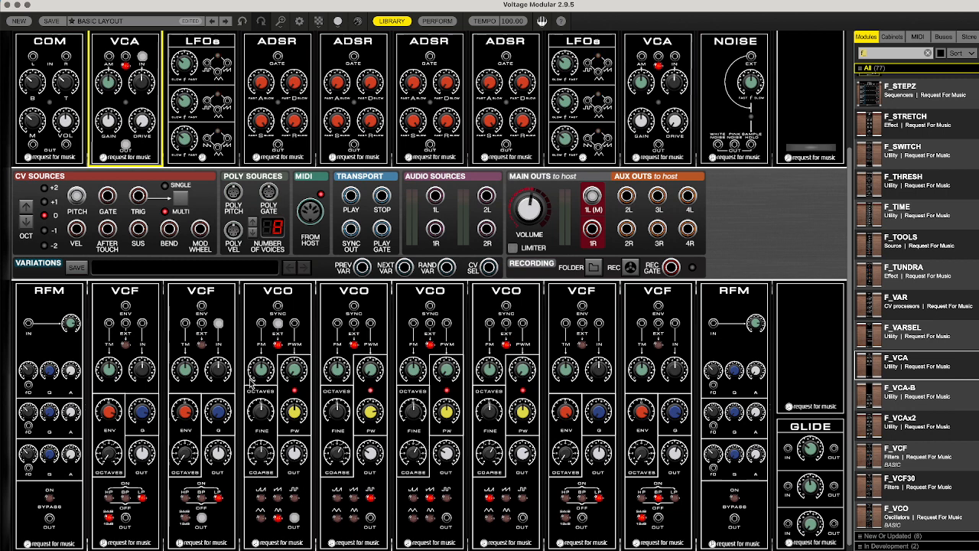
Turn off the first VCA's switch and adjust the second VCF's Octaves knob and the first VCO's OUT knob
left_click(193, 456)
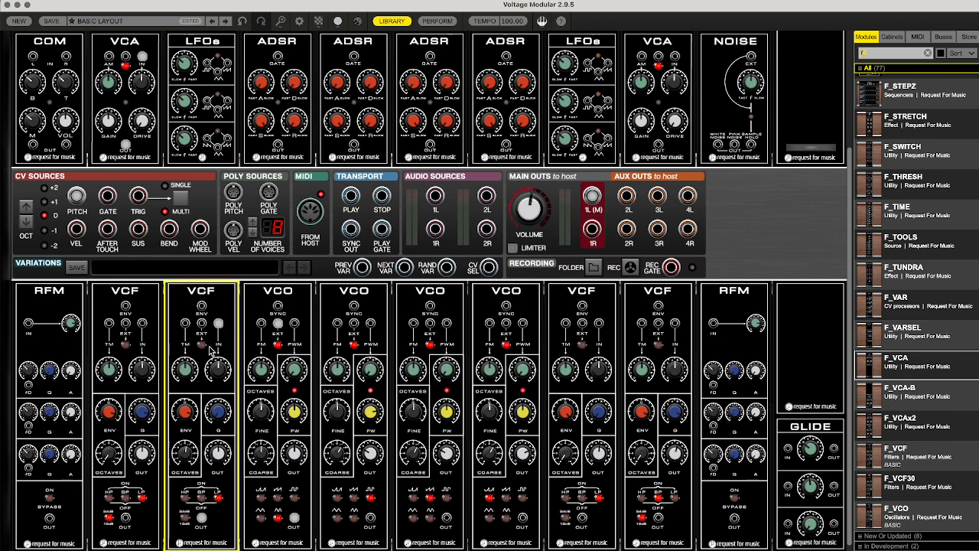
left_click(128, 70)
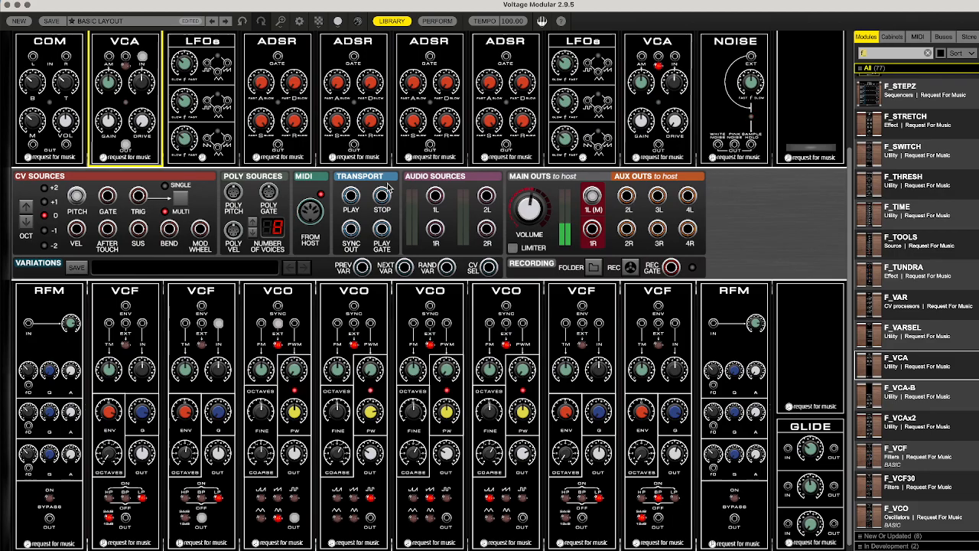
left_click(297, 456)
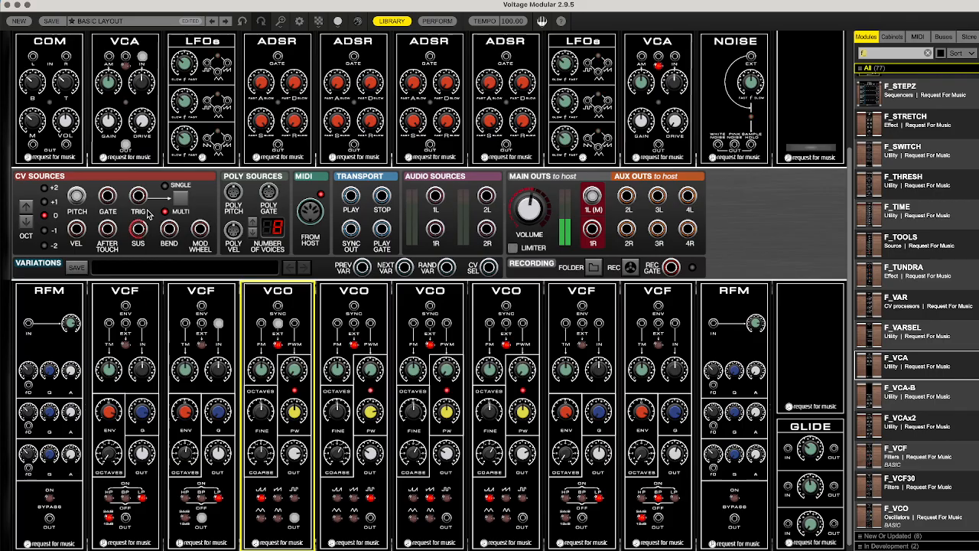
Re-enable the first VCA's switch, patch it to the first ADSR gated from Gate, and patch the second ADSR's output to the second VCF's ENV
left_click(125, 68)
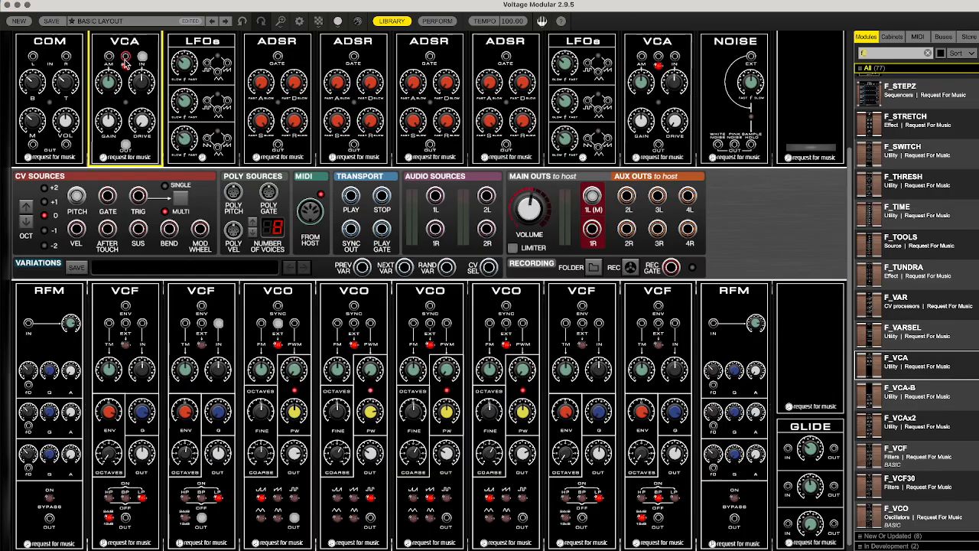
left_click_drag(124, 58, 278, 145)
left_click_drag(278, 59, 108, 196)
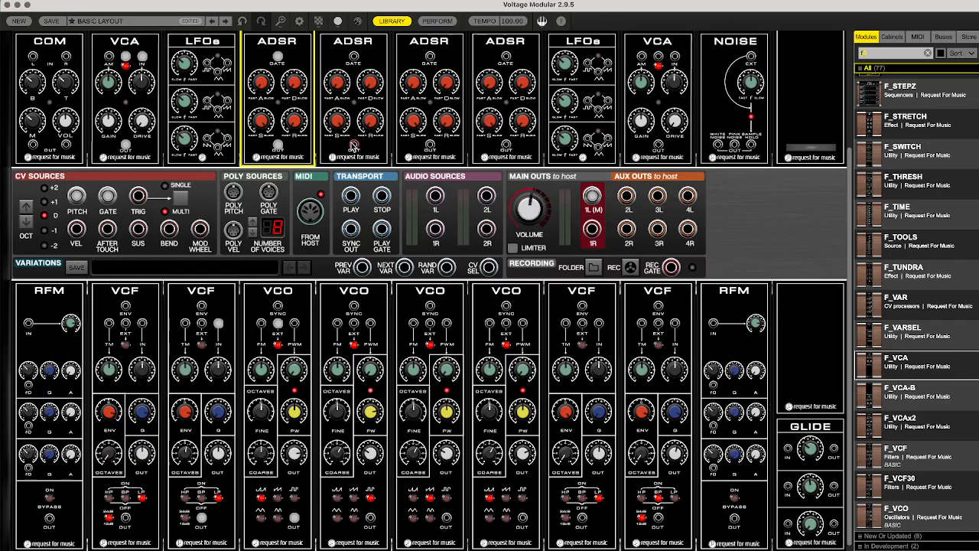
left_click_drag(354, 146, 202, 308)
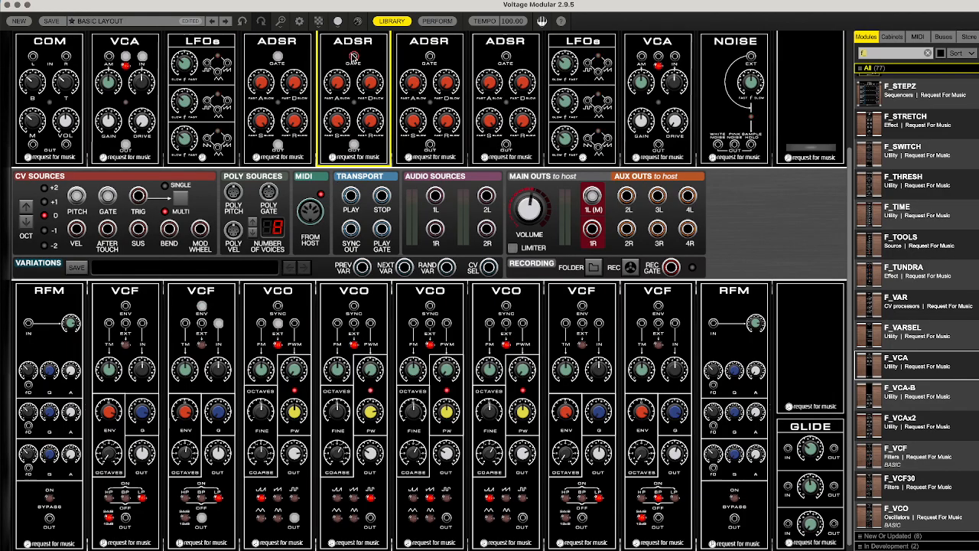
Patch Gate into the second ADSR's GATE jack and adjust the second VCF's Octaves knob
left_click_drag(354, 58, 107, 197)
left_click(184, 463)
left_click_drag(184, 479, 184, 482)
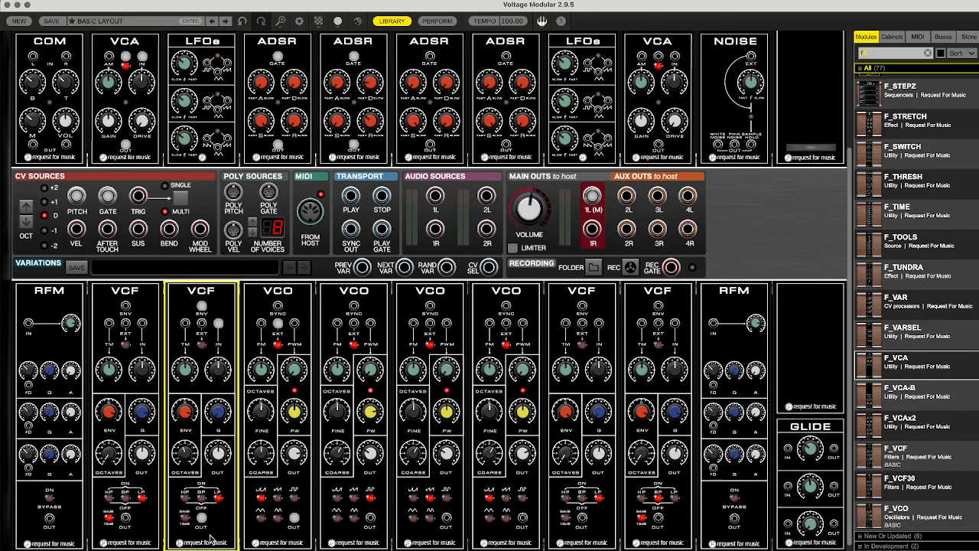
Set the first VCO's coarse tune to -2.00 and readjust the second VCF's Octaves knob
left_click(260, 501)
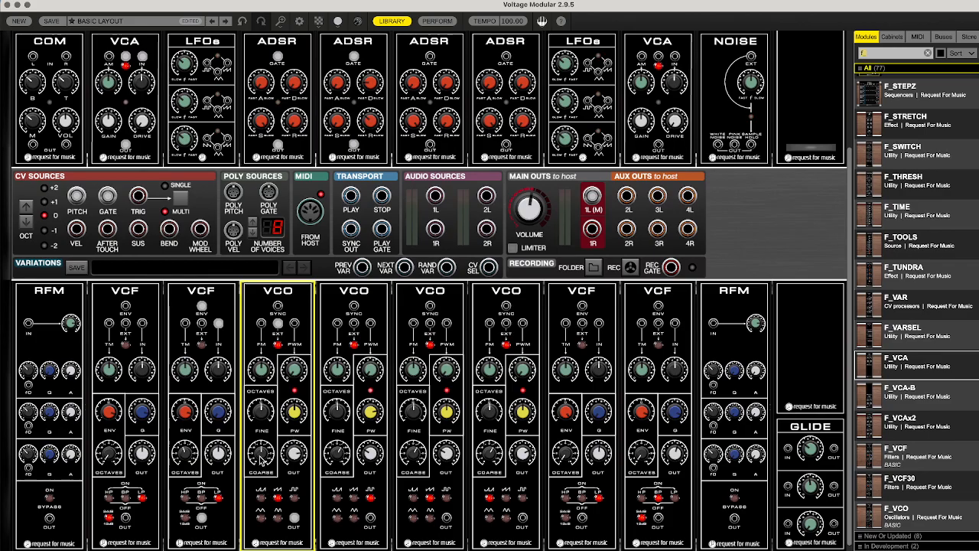
mouse_move(262, 457)
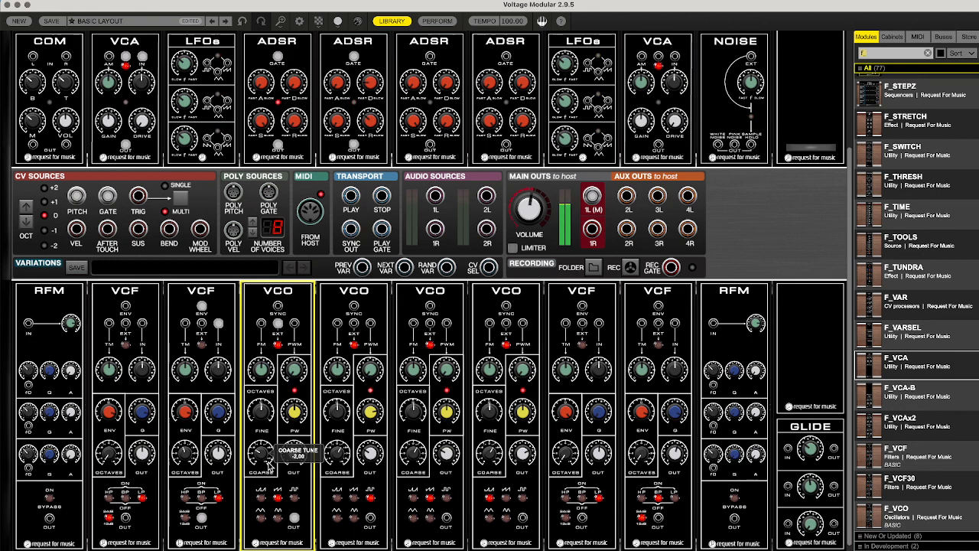
left_click(184, 452)
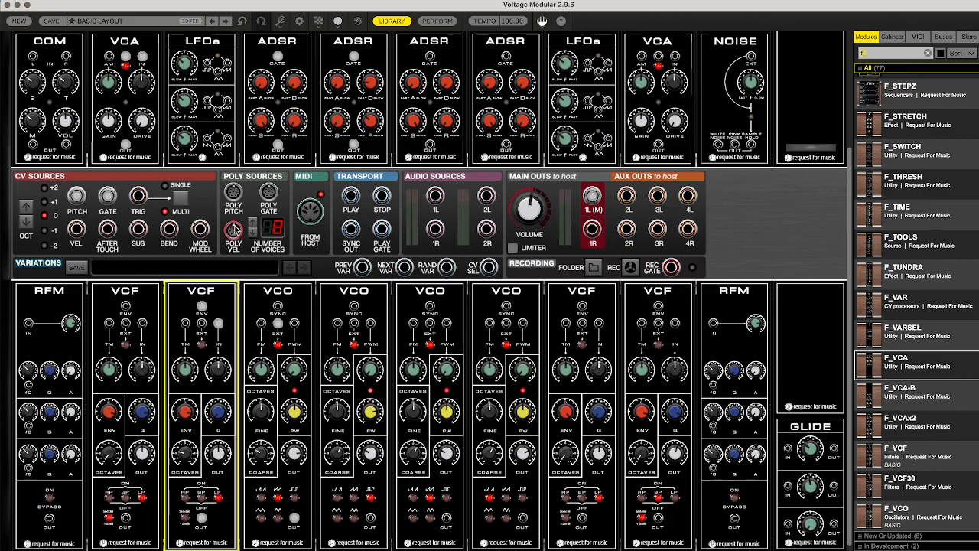
Adjust the second ADSR's decay and set the second VCF's envelope amount to 0.21
left_click(375, 72)
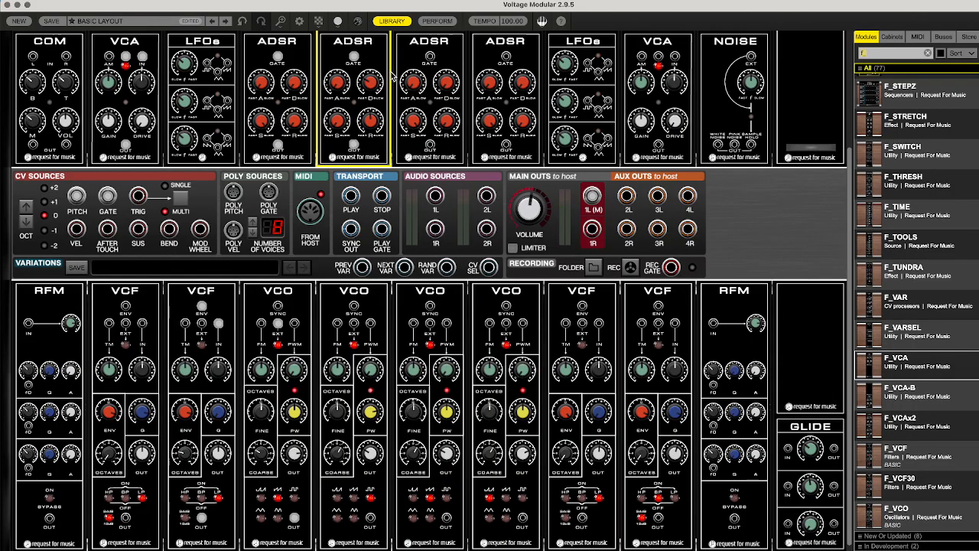
left_click(191, 420)
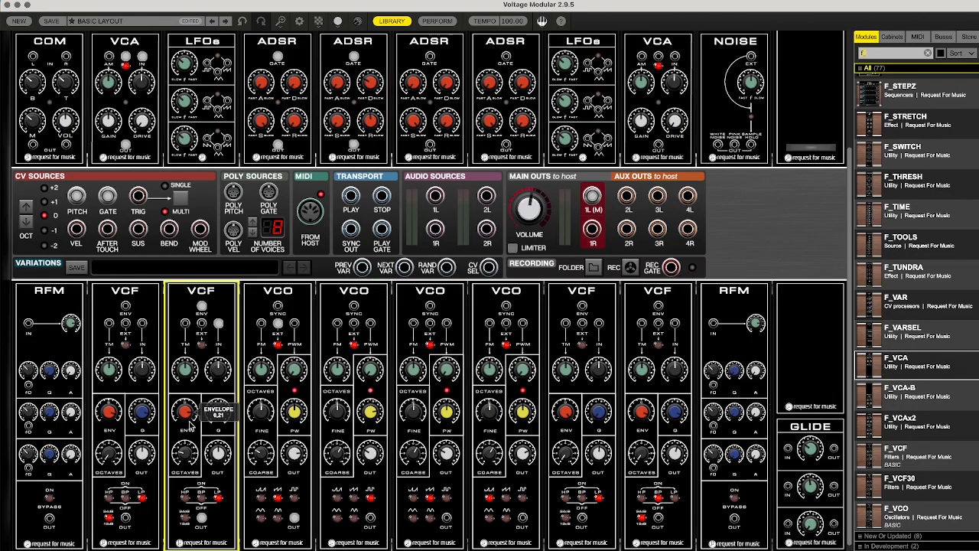
left_click(375, 73)
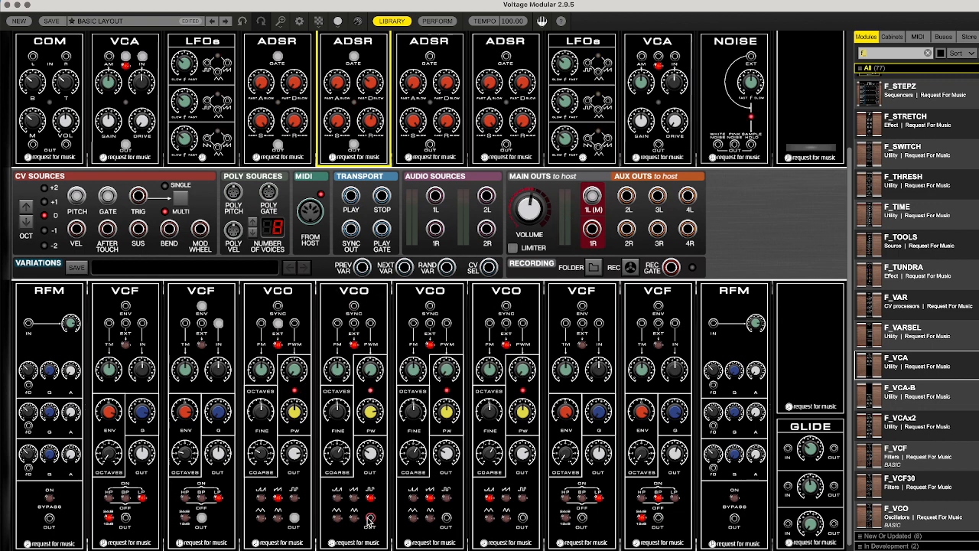
Patch the second VCO's output into the second VCF's IN and feed its EXT jack from Pitch
left_click_drag(370, 520, 219, 397)
scroll(268, 488, "down", 2)
scroll(268, 490, "down", 2)
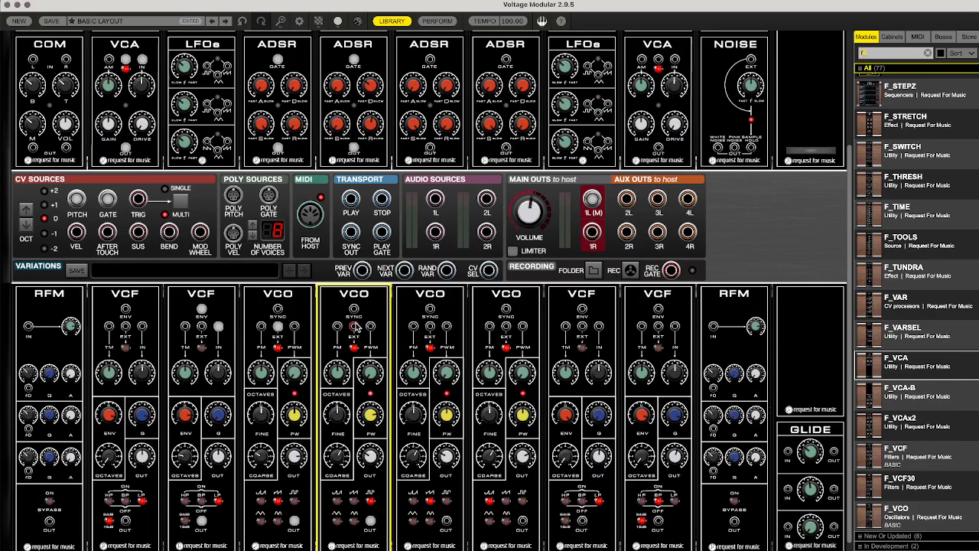
left_click_drag(355, 327, 78, 201)
Enter a new coarse tune value for the second VCO
mouse_move(341, 458)
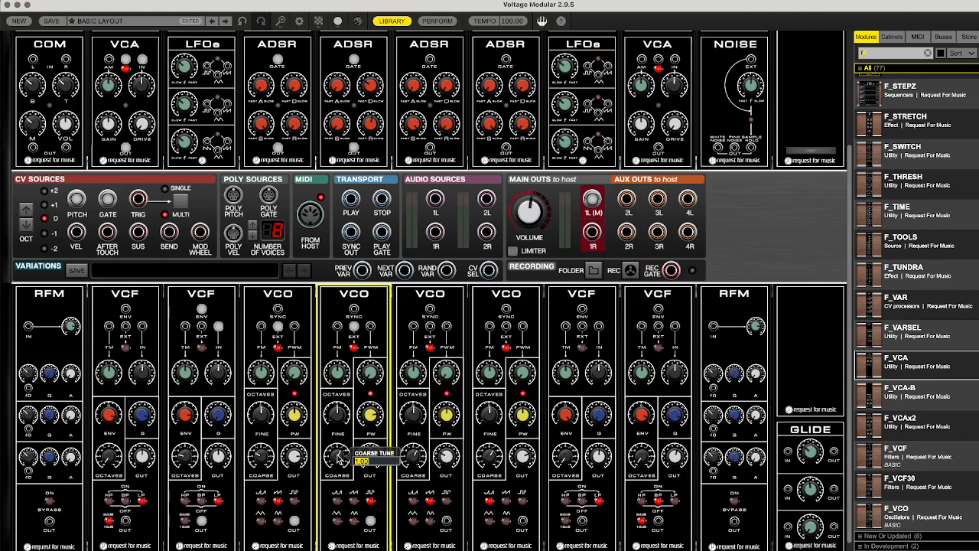
key("BackSpace")
key("Return")
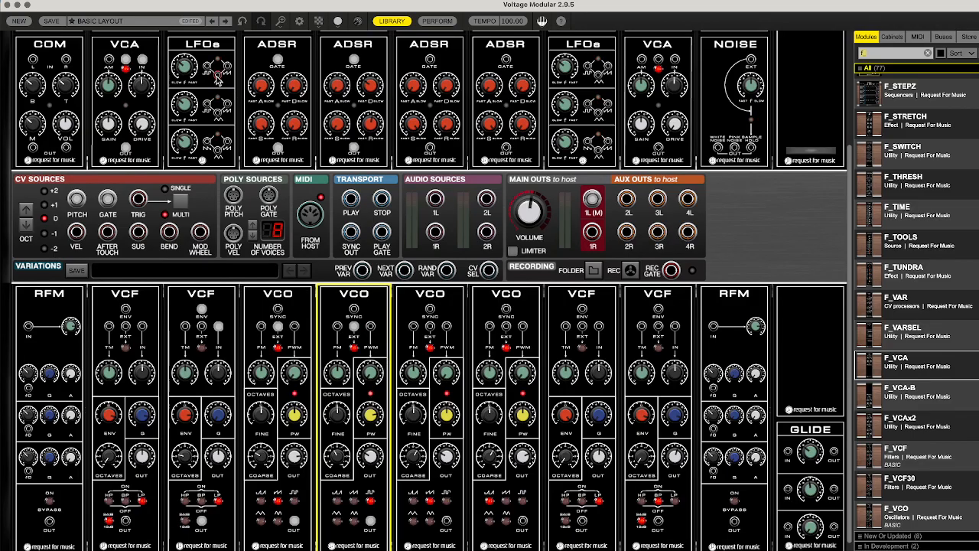
Patch the first LFO's output into the second VCO's PWM jack and adjust the modulation amount and LFO speed
left_click_drag(218, 73, 370, 328)
left_click_drag(373, 369, 371, 350)
left_click(182, 67)
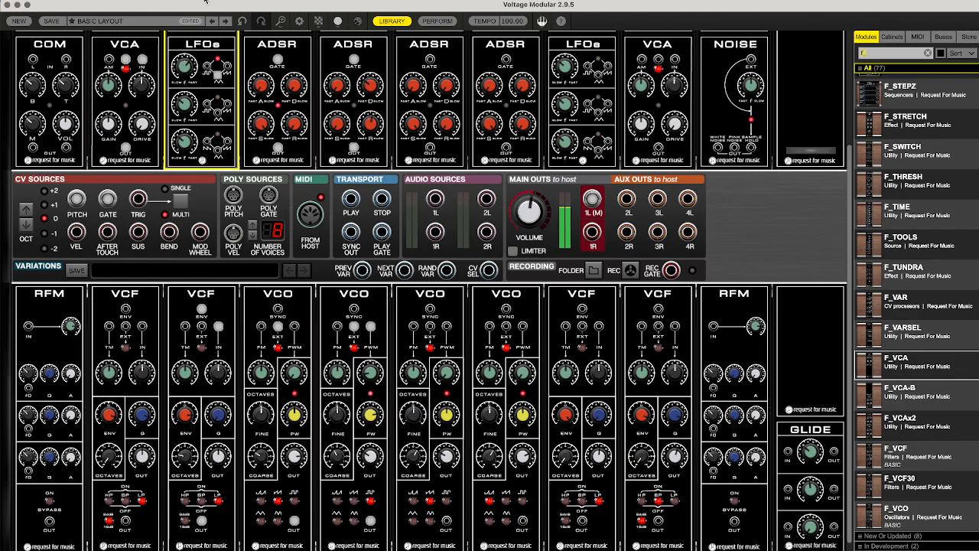
Refine the second VCO's pulse width, modulation and output level and the first LFO's speed while the first VCO's waveform is temporarily off
left_click(289, 502)
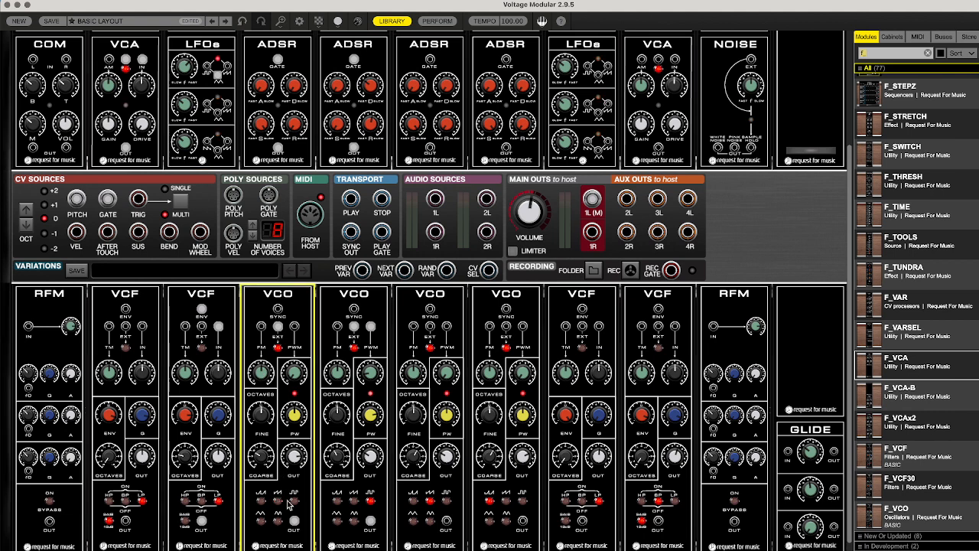
left_click(372, 458)
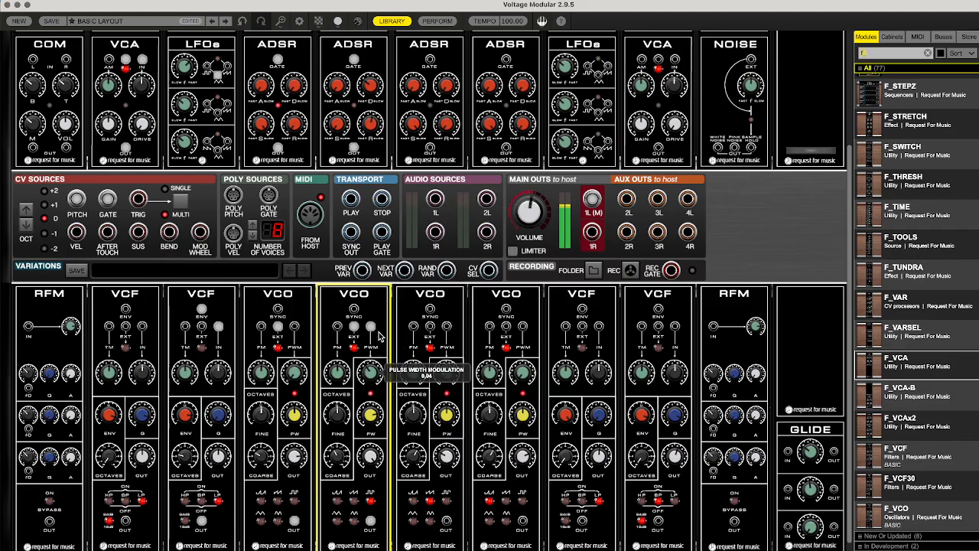
left_click(180, 65)
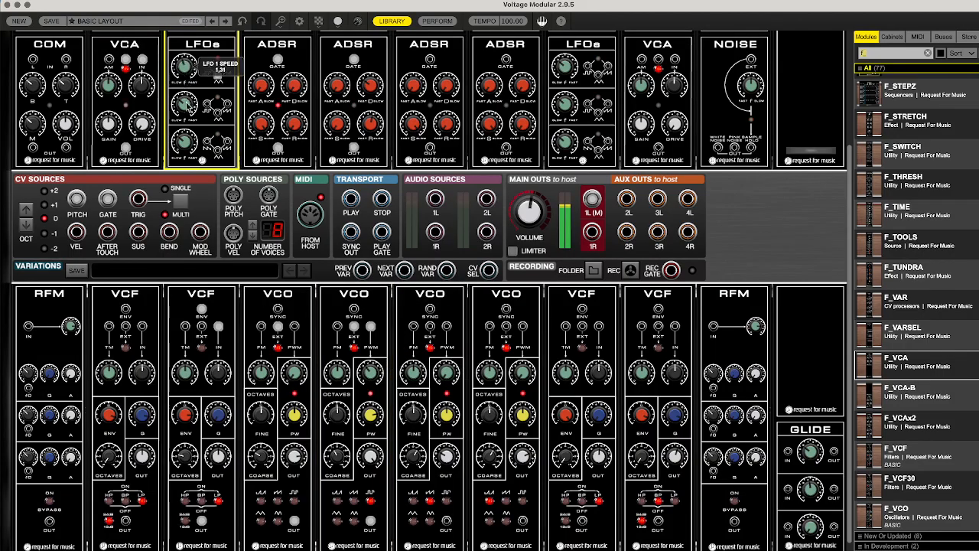
left_click_drag(189, 108, 191, 121)
left_click_drag(371, 414, 375, 457)
left_click_drag(372, 371, 372, 353)
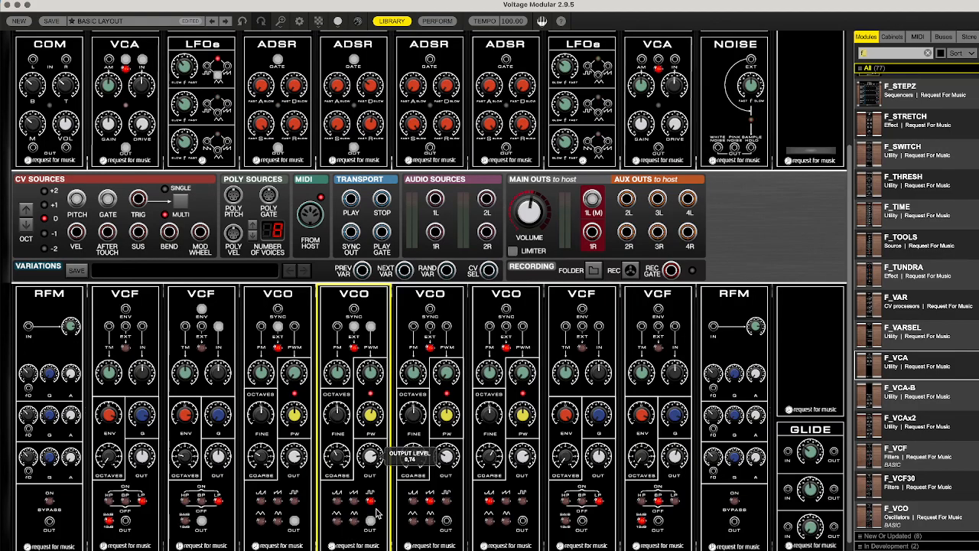
left_click(281, 505)
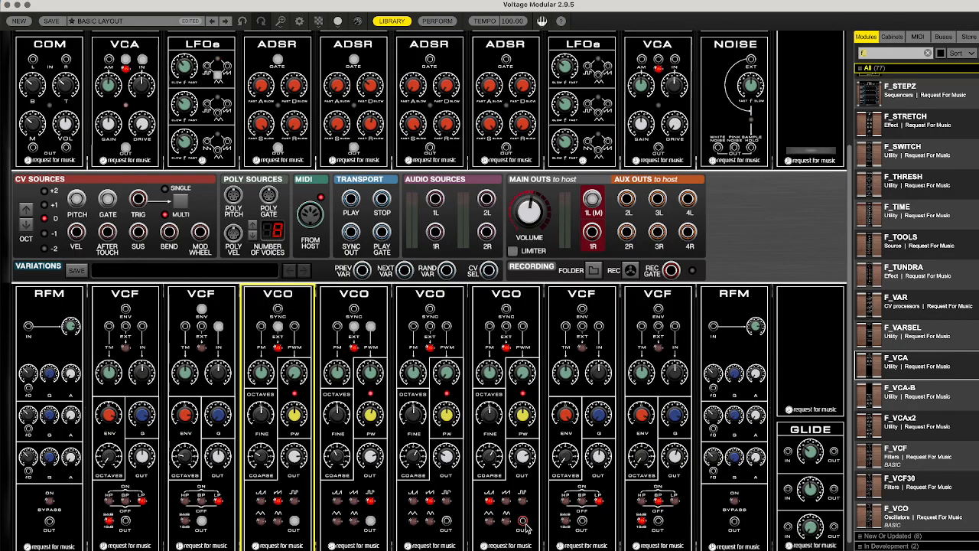
Turn off the waveform and EXT switches on the third and fourth VCOs and the filter mode switches on the third and fourth VCFs
left_click(433, 503)
left_click(490, 502)
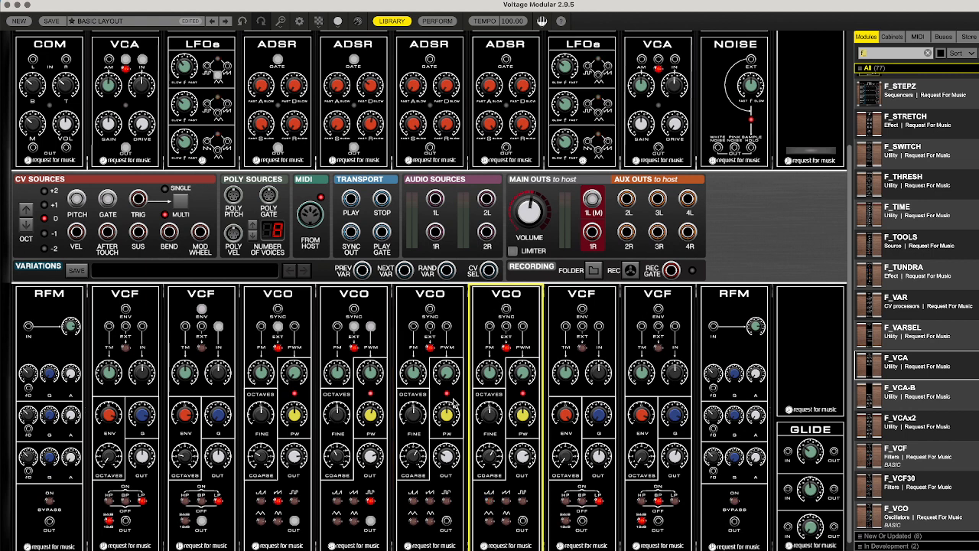
left_click(432, 348)
left_click(505, 348)
left_click(598, 502)
left_click(658, 503)
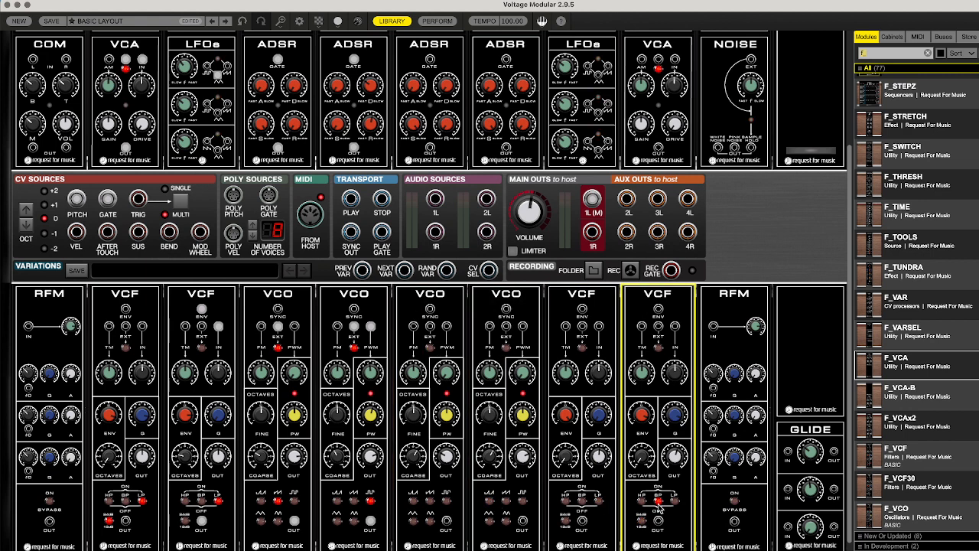
left_click(658, 503)
Patch the fourth VCO's output through the third VCF into the second VCA's IN and turn off that VCA's switch
left_click_drag(522, 523, 599, 326)
left_click_drag(582, 521, 677, 61)
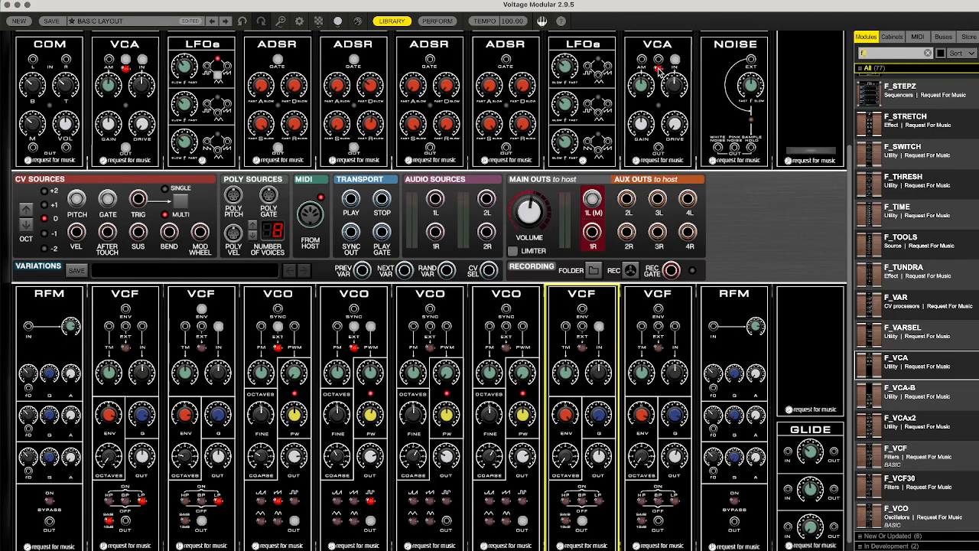
left_click(658, 70)
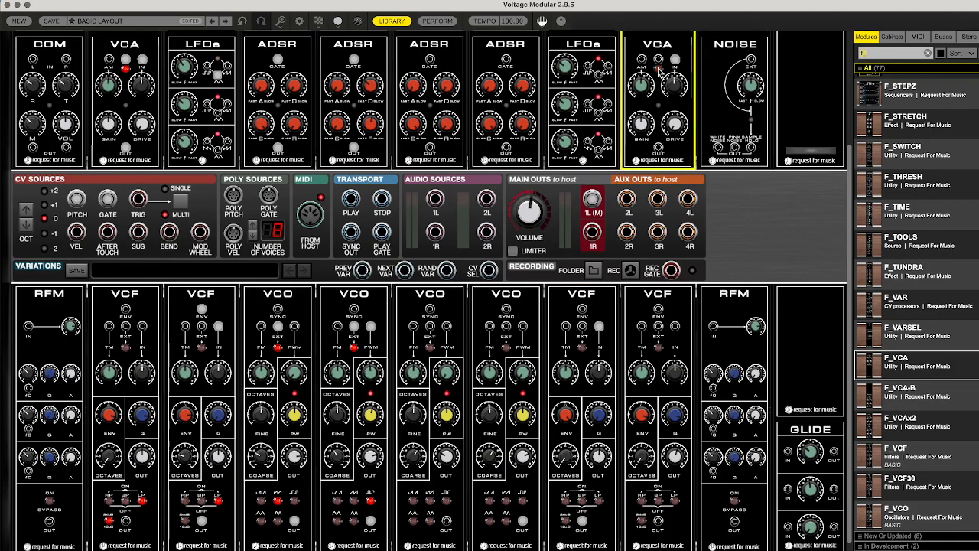
Turn on the fourth VCO's sawtooth and the third VCF's LP mode, and patch Pitch into the fourth VCO's EXT jack
left_click(505, 505)
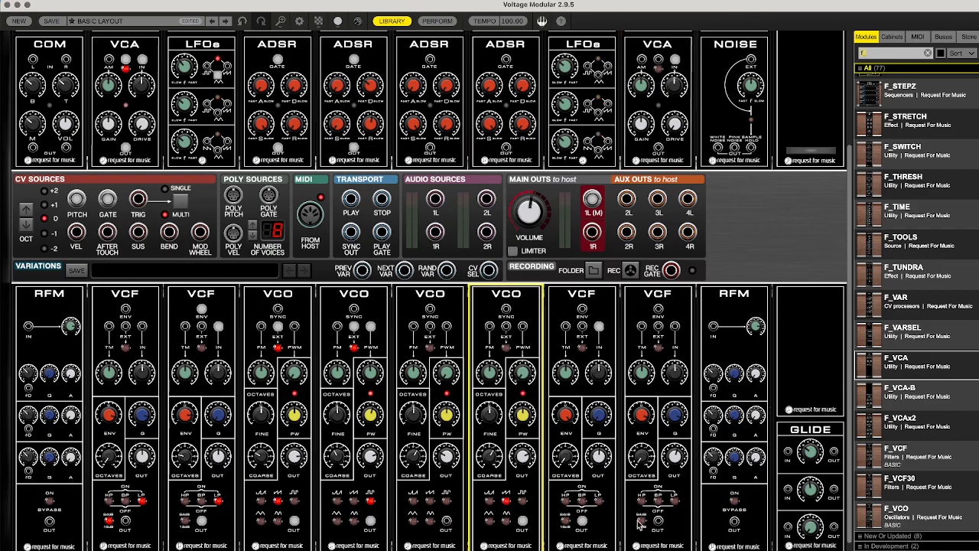
left_click(600, 501)
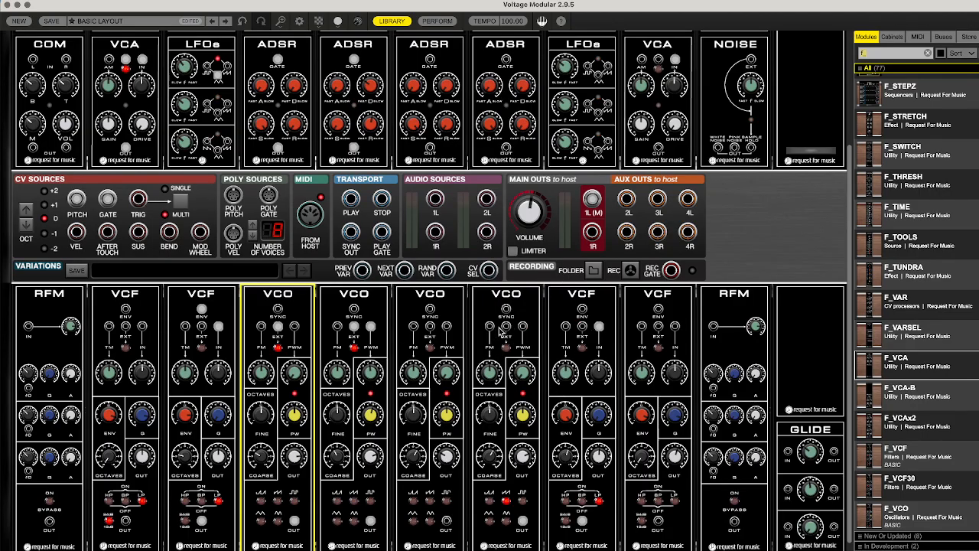
left_click_drag(414, 326, 107, 216)
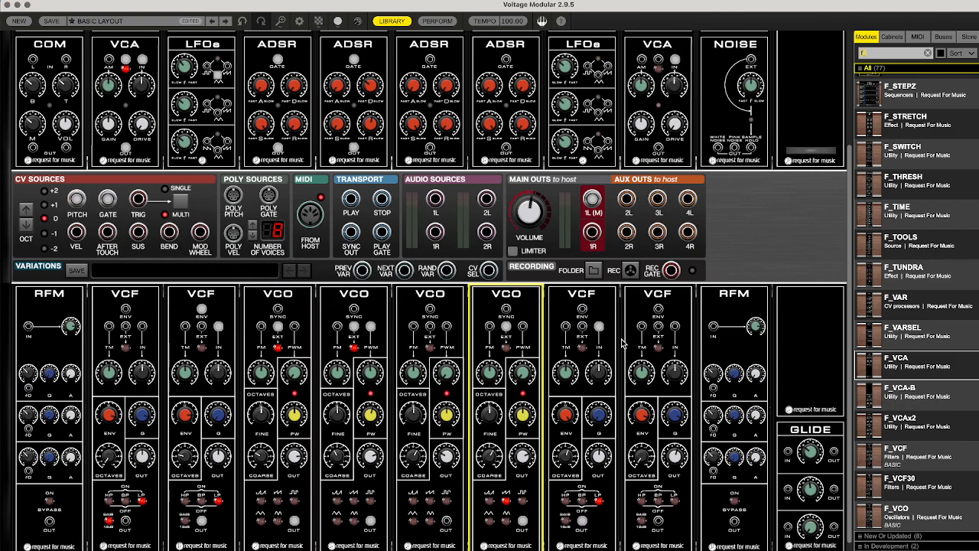
left_click(600, 327)
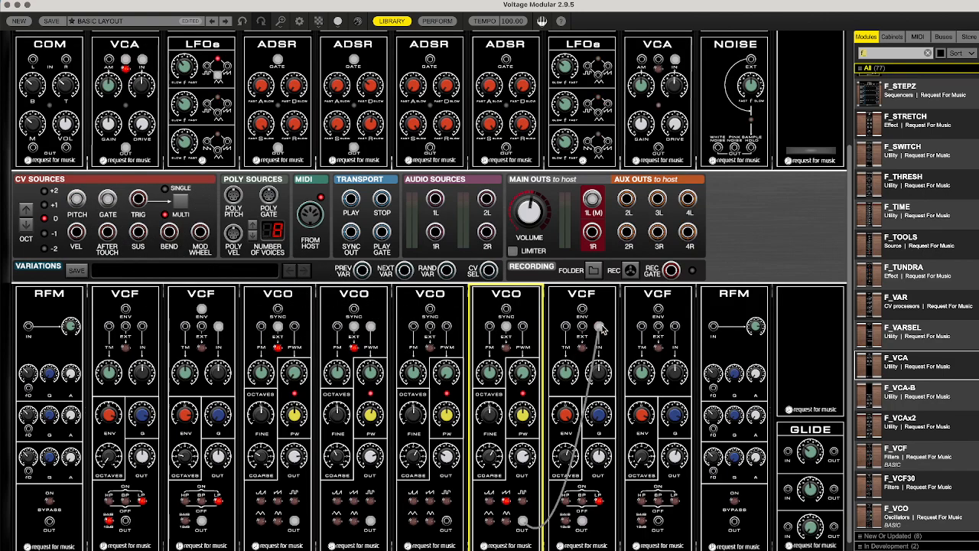
Adjust the third VCF's Octaves knob and patch the second VCA's output to main output 1R
left_click_drag(566, 452, 568, 447)
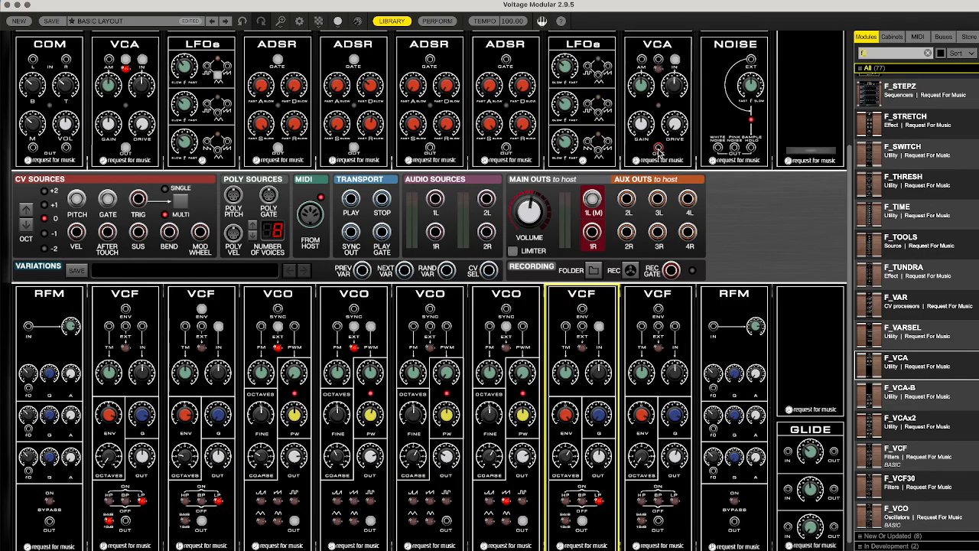
left_click_drag(659, 150, 603, 236)
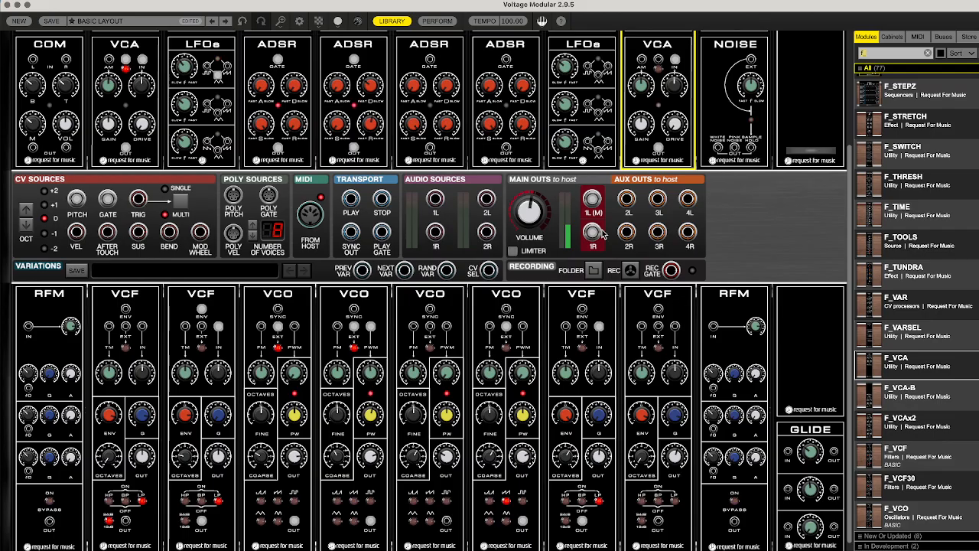
mouse_move(589, 236)
Patch the fourth ADSR's output into the second VCA with its switch on, and gate the ADSR from Gate
left_click_drag(658, 63, 507, 152)
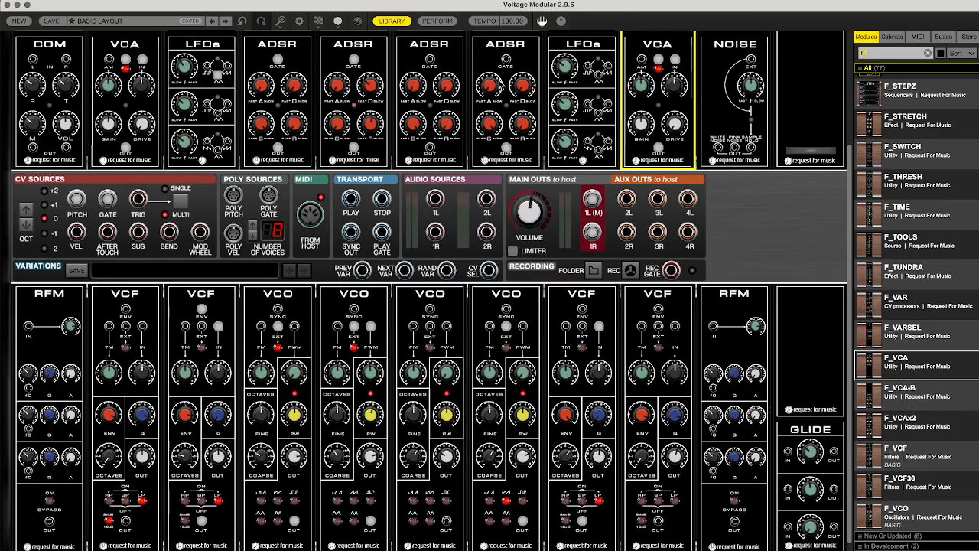
left_click_drag(506, 60, 145, 198)
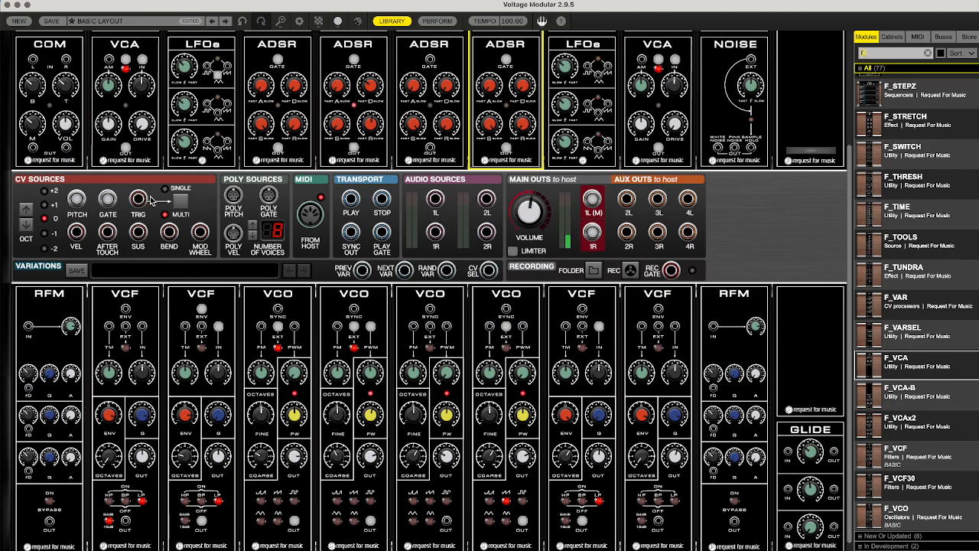
Turn on the fourth VCO's EXT switch and set its coarse tune to -5
left_click(501, 329)
left_click_drag(505, 330, 504, 363)
left_click(492, 421)
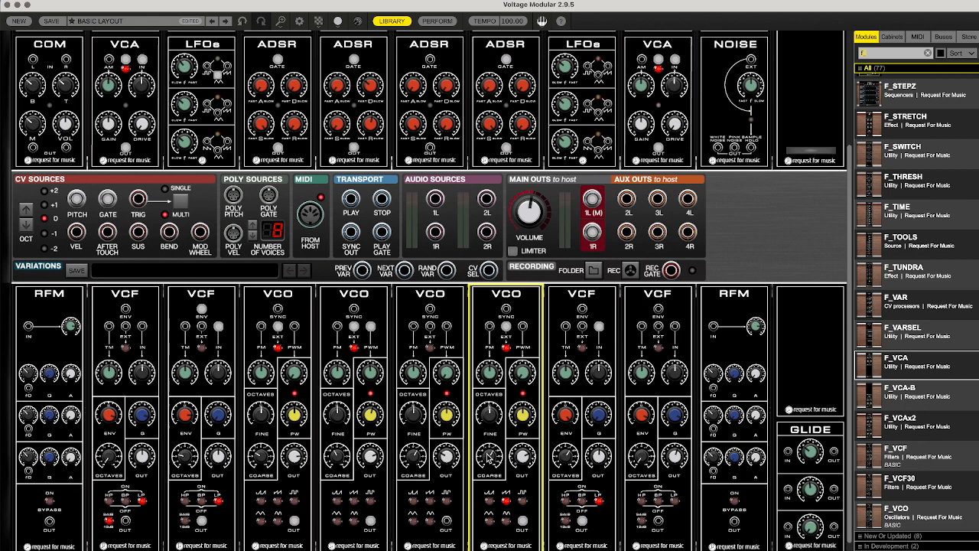
mouse_move(489, 457)
type("-")
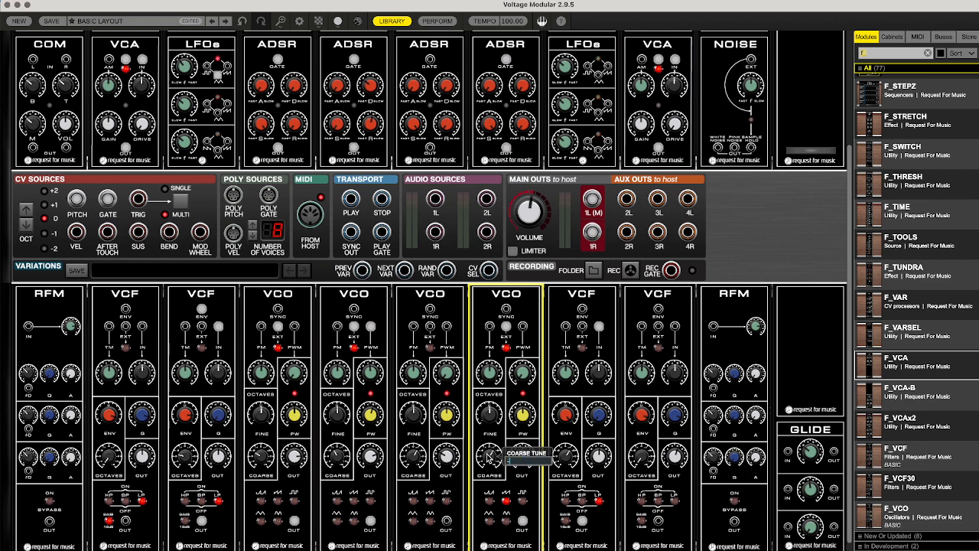
type("5")
key("Return")
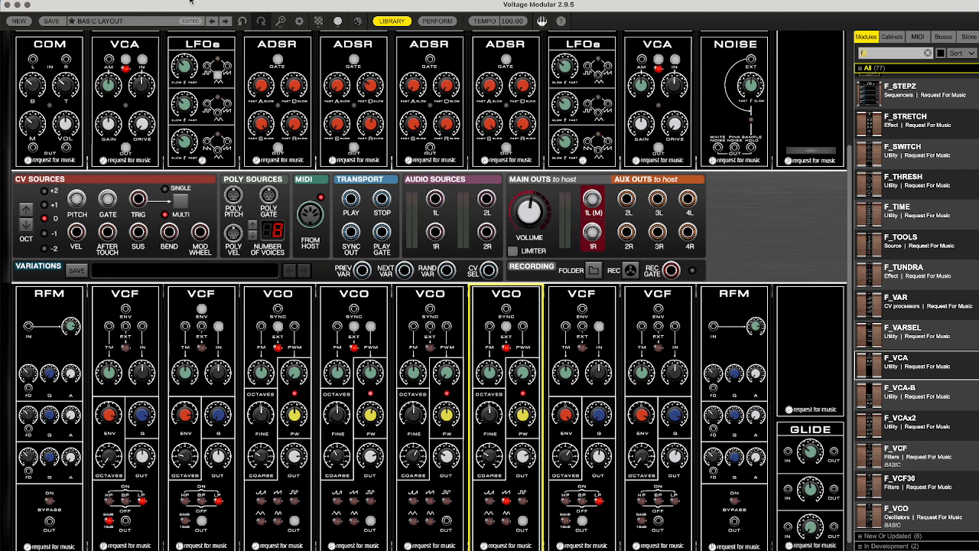
Select the first waveform on the first VCO and the pulse wave on the second, and adjust the third VCF's Octaves knob
left_click(262, 500)
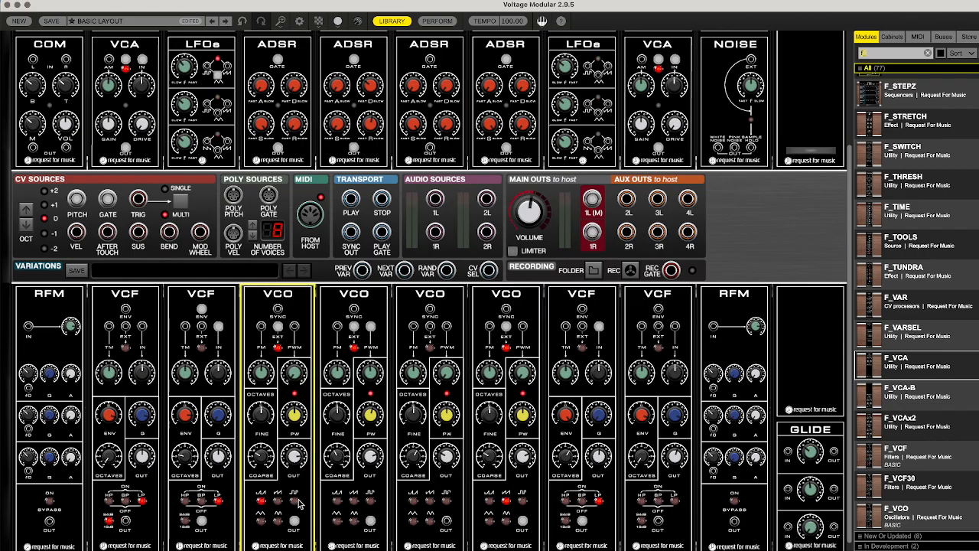
left_click(371, 502)
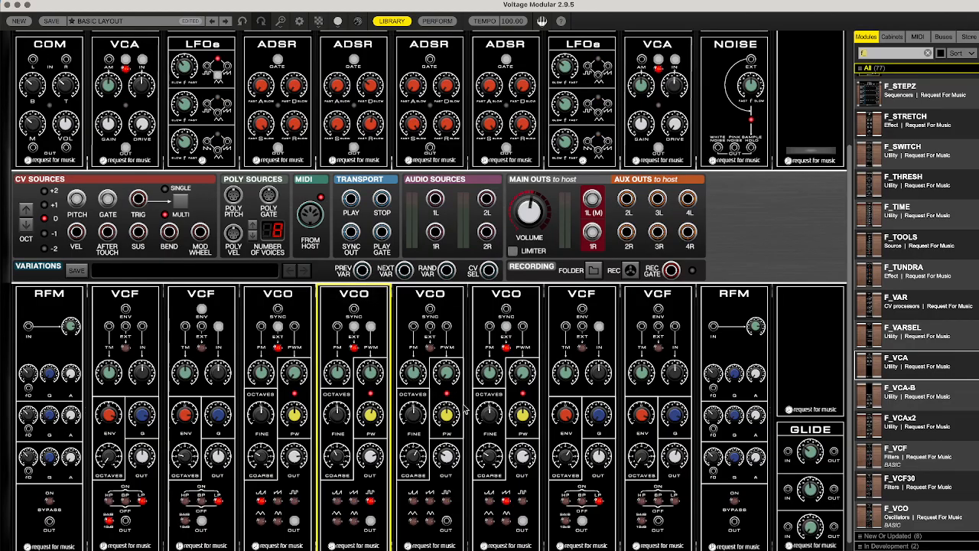
left_click(574, 459)
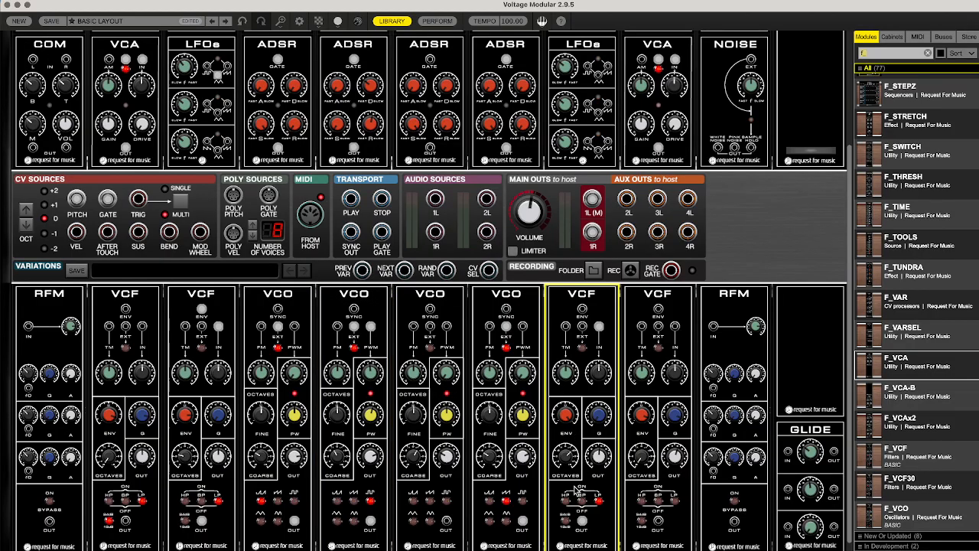
mouse_move(597, 458)
Patch Gate into the third ADSR and its output into the third VCF's ENV jack
left_click_drag(429, 59, 108, 199)
left_click_drag(430, 147, 583, 311)
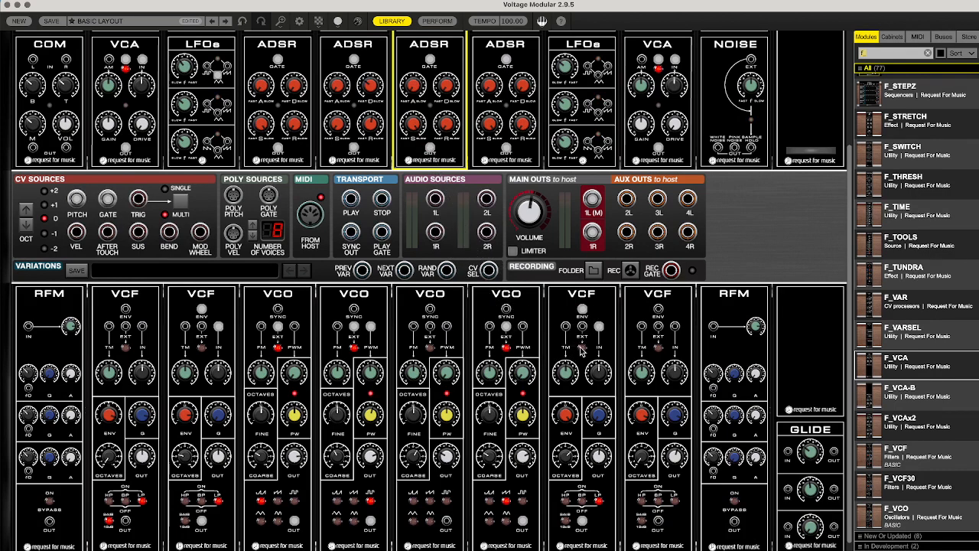
Adjust the third VCF's ENV amount and lengthen the fourth ADSR's release to about 4900
left_click(578, 423)
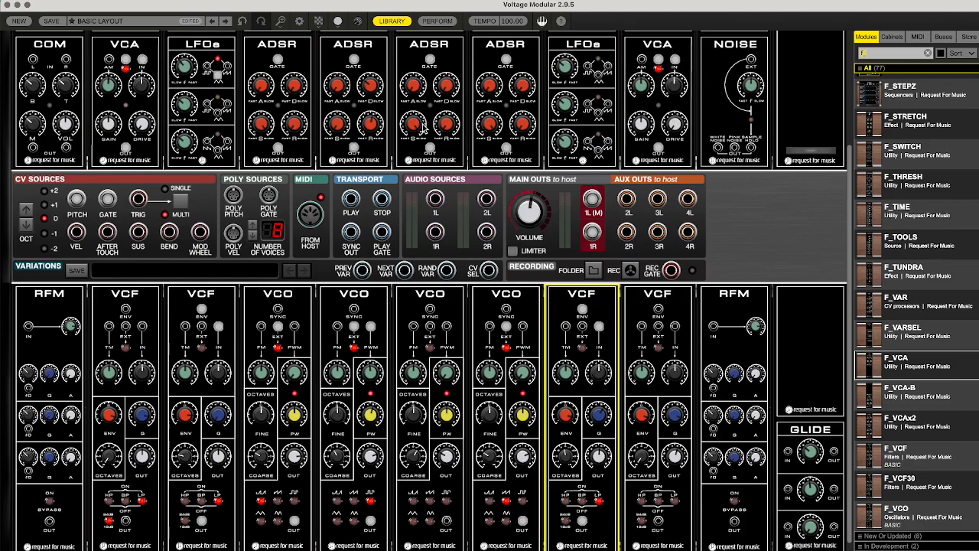
left_click(496, 129)
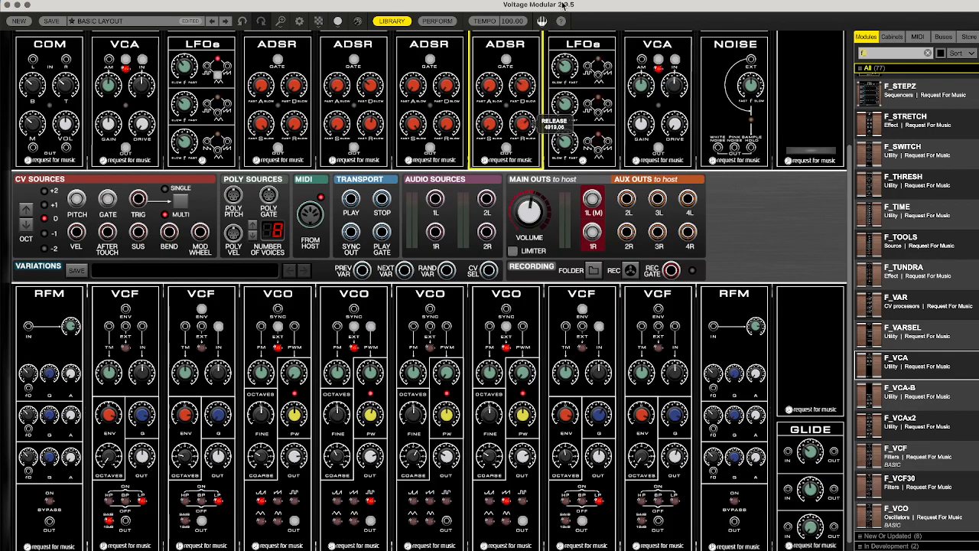
left_click_drag(565, 4, 564, 3)
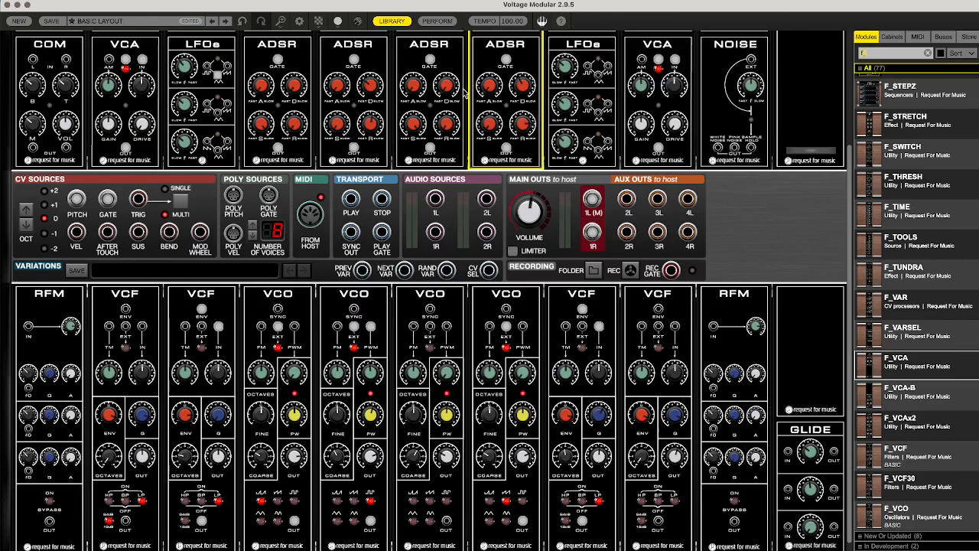
Adjust the third VCF's ENV amount, lower its Octaves setting, and lengthen the third ADSR's attack
left_click(437, 129)
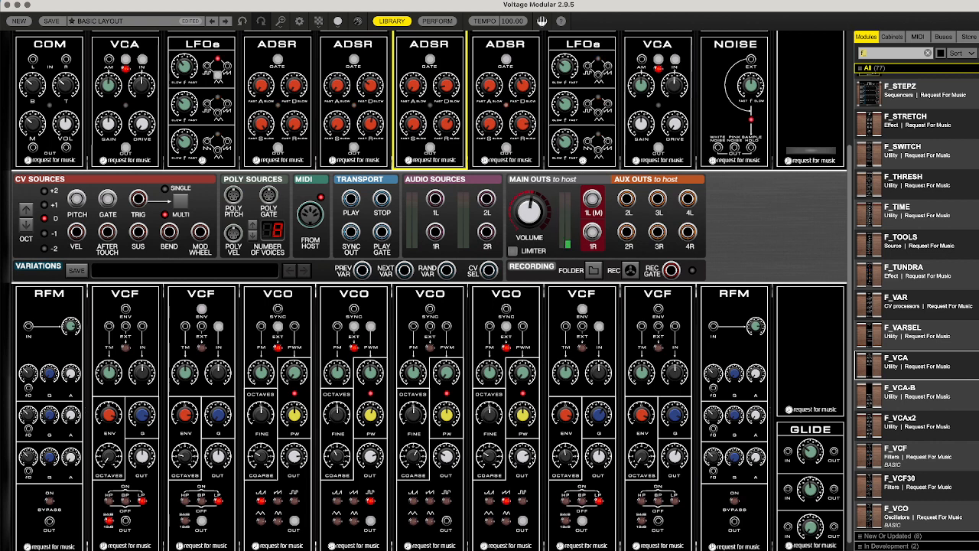
left_click(568, 413)
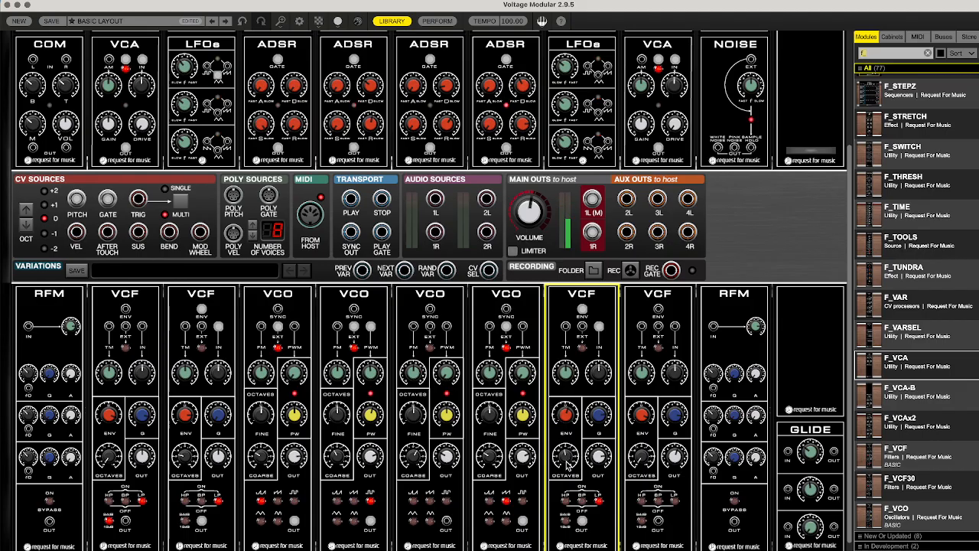
left_click_drag(568, 455, 561, 497)
left_click_drag(414, 82, 432, 2)
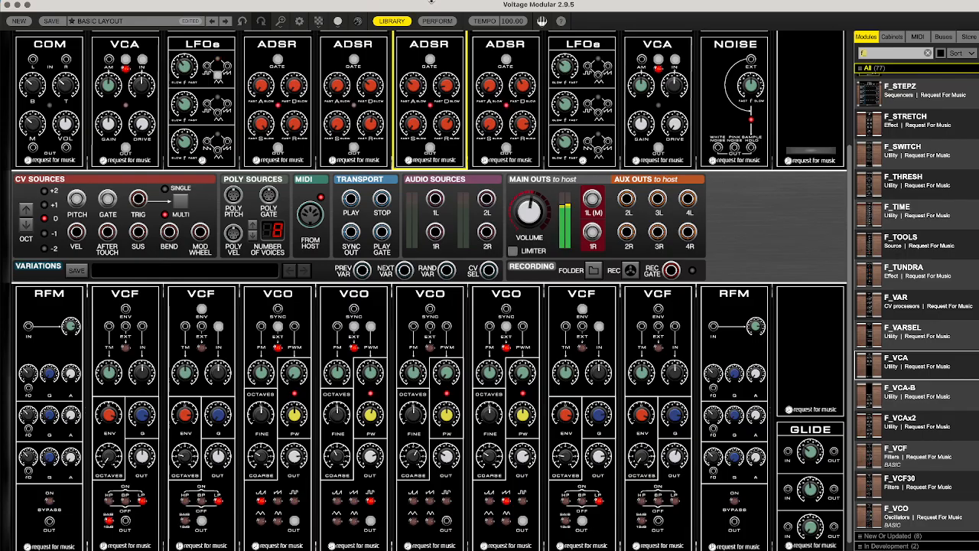